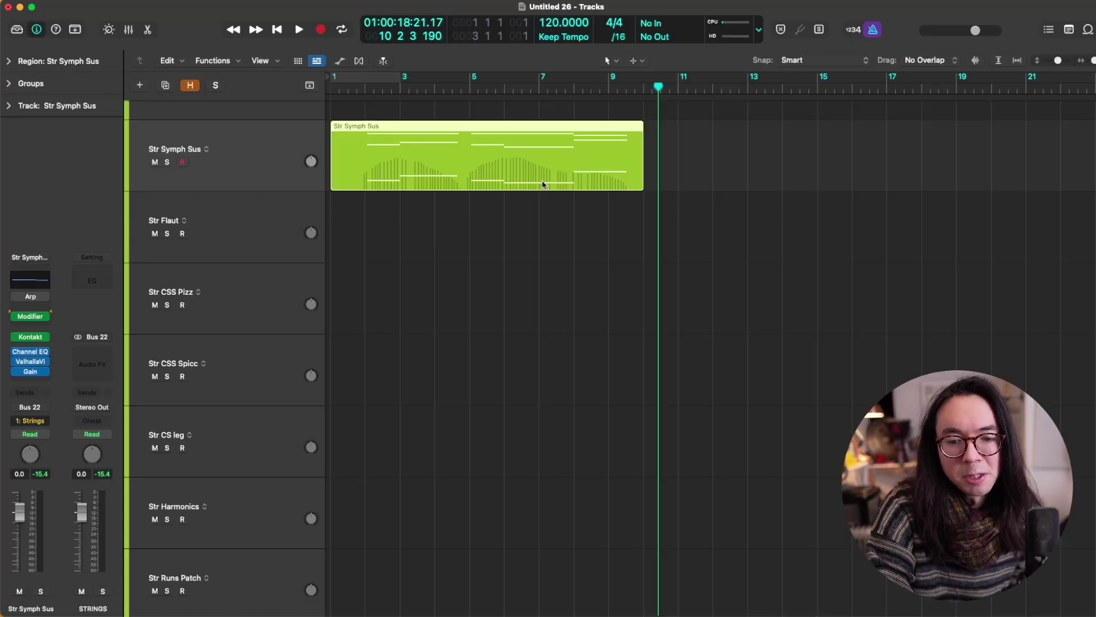
# Split the string chord into one Str Symph Sus region per voice, then view all tracks.
pyautogui.press('p')
pyautogui.press('p')
pyautogui.press('super+d')
pyautogui.press('super+d')
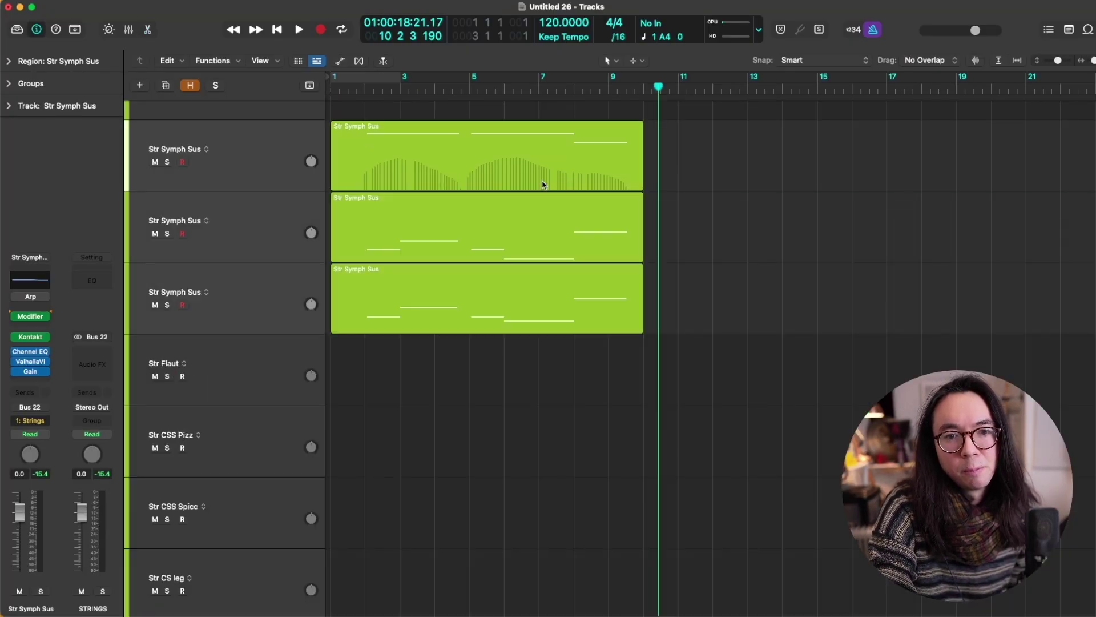
pyautogui.scroll(-1, 543, 184)
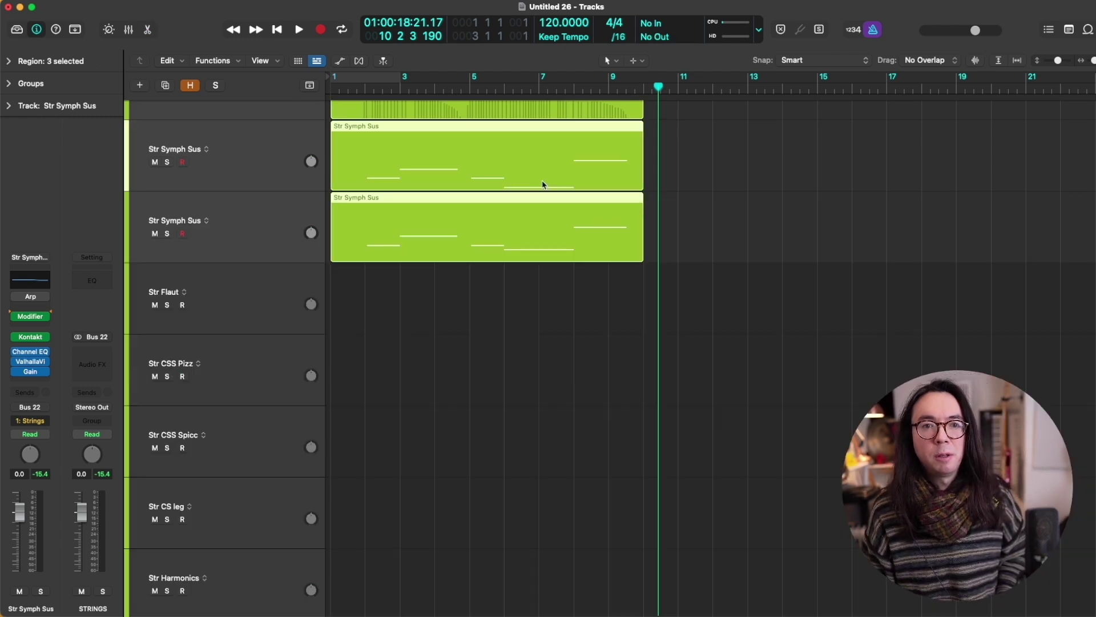
pyautogui.scroll(2, 539, 188)
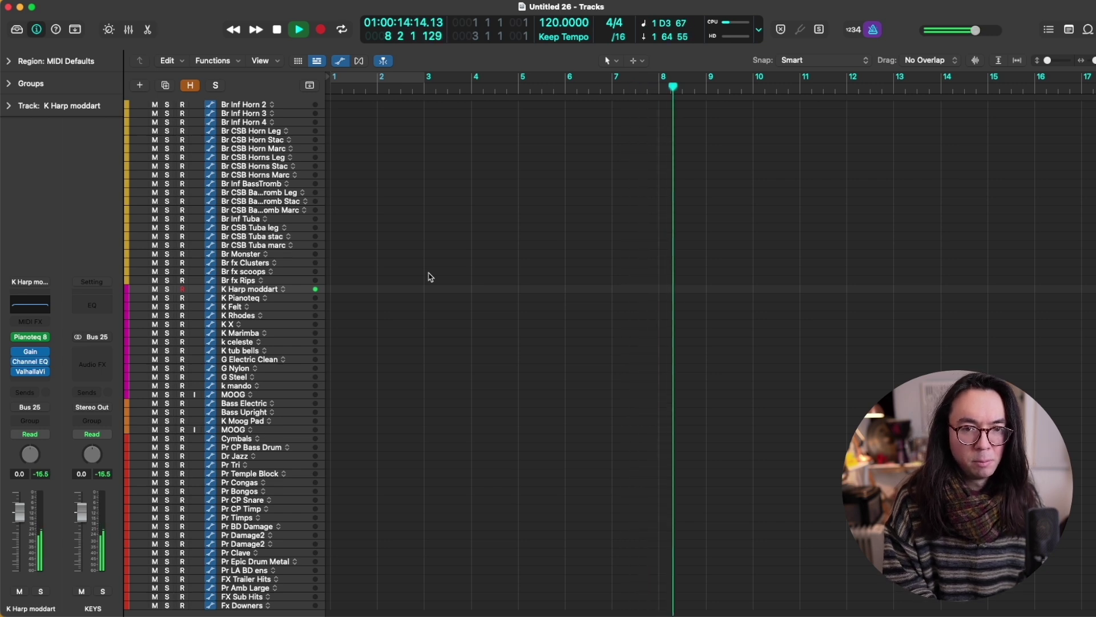
# Stop playback, apply the Velocity action to the harp notes, and audition from bar 2.
pyautogui.press('space')
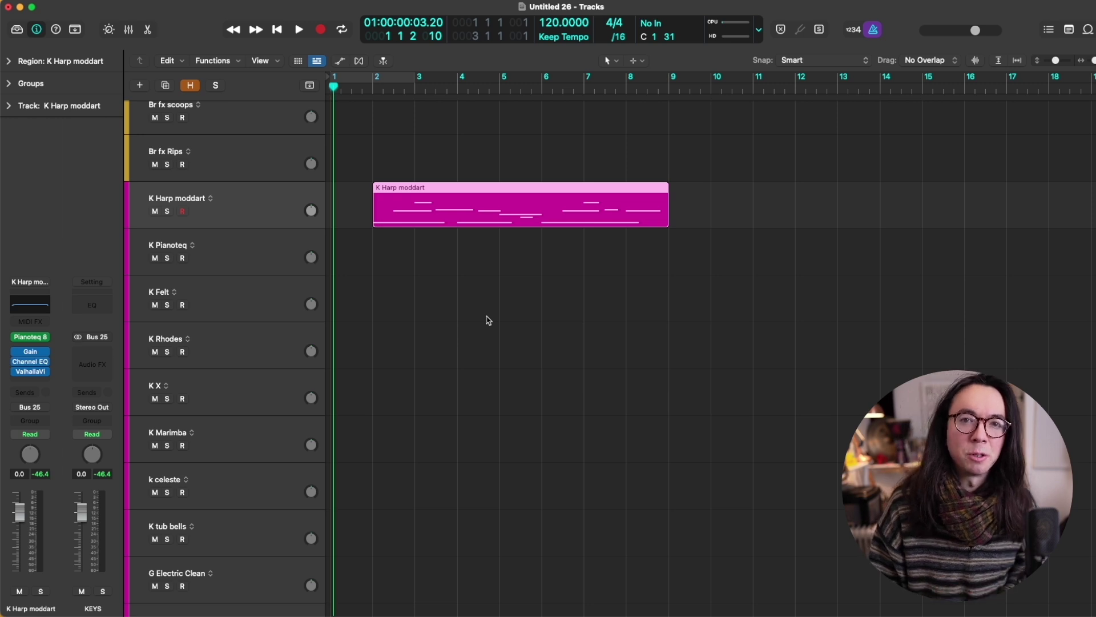
pyautogui.press('p')
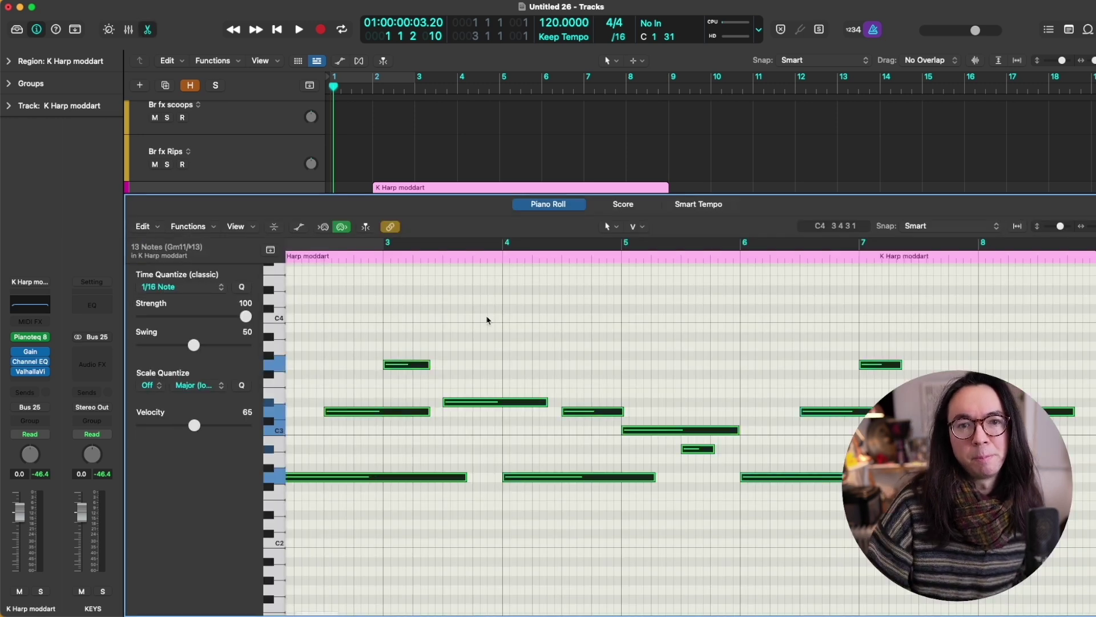
pyautogui.press('p')
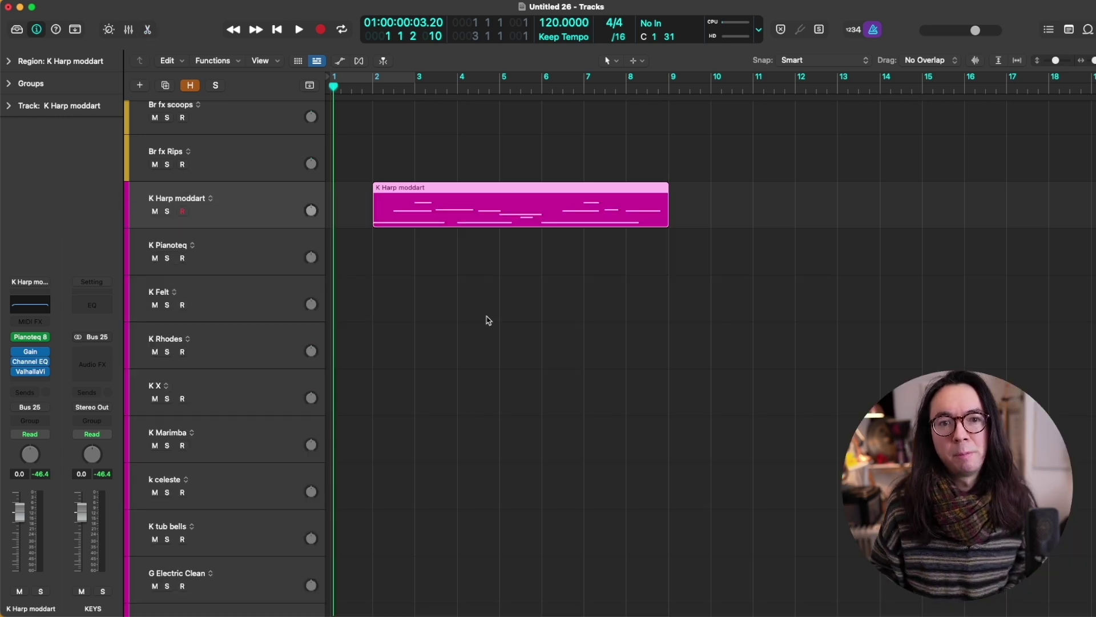
pyautogui.click(368, 93)
pyautogui.press('space')
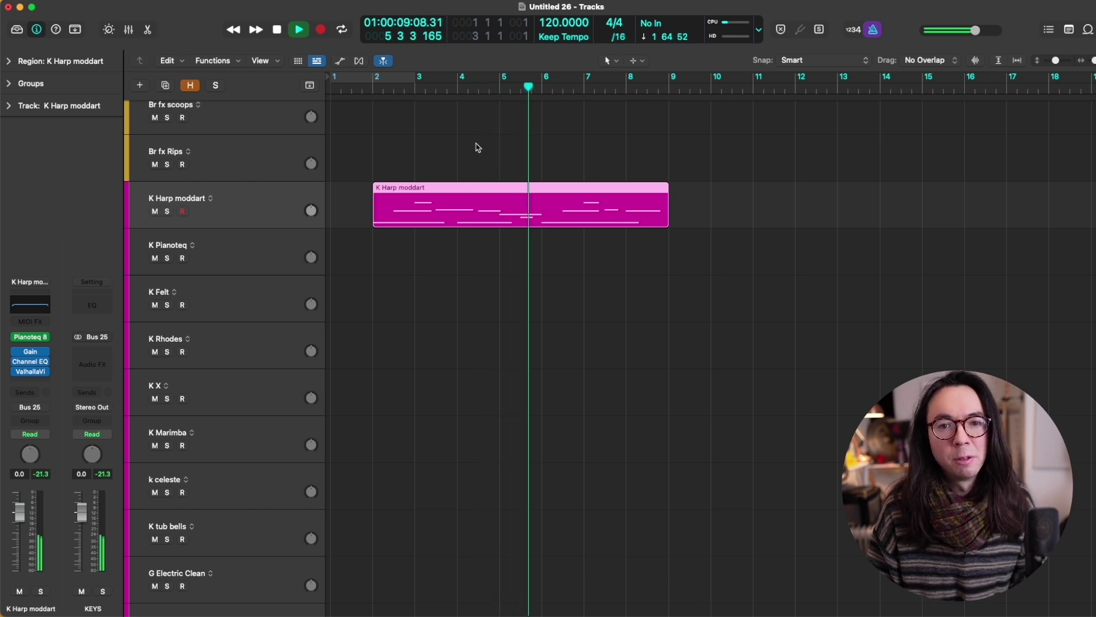
pyautogui.press('space')
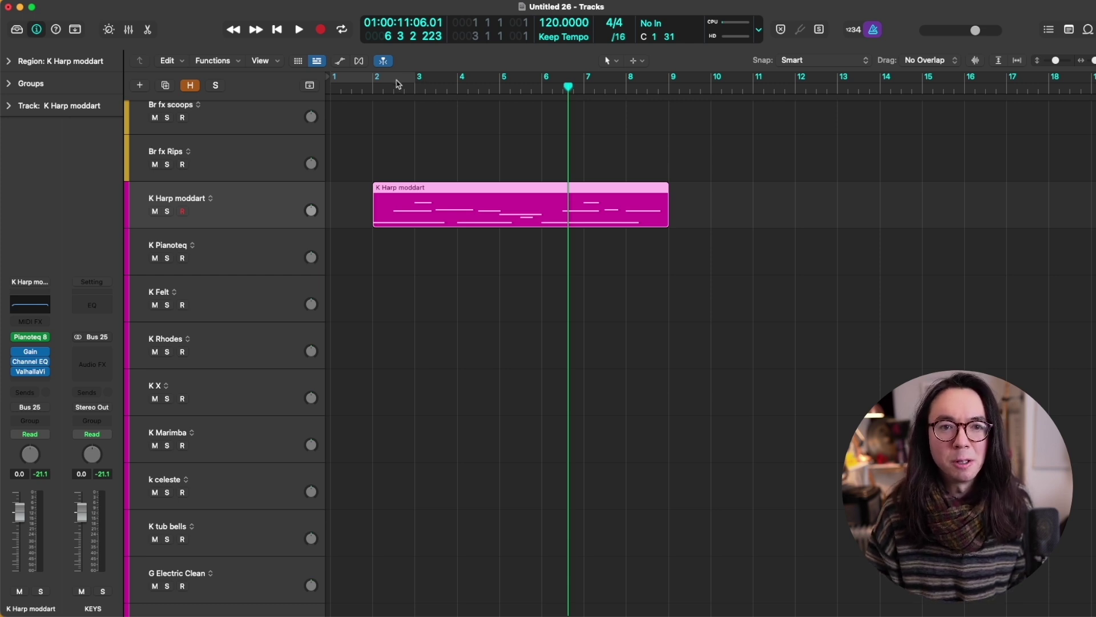
# Replay the K Harp moddart region from bar 2 twice more to hear the new velocities.
pyautogui.click(378, 86)
pyautogui.press('space')
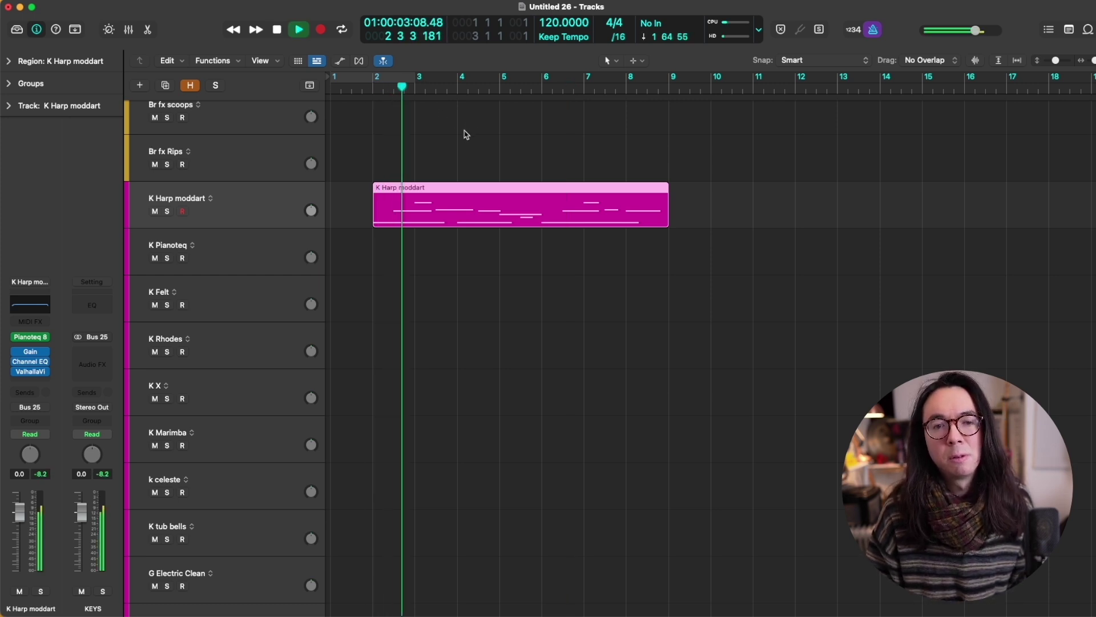
pyautogui.press('space')
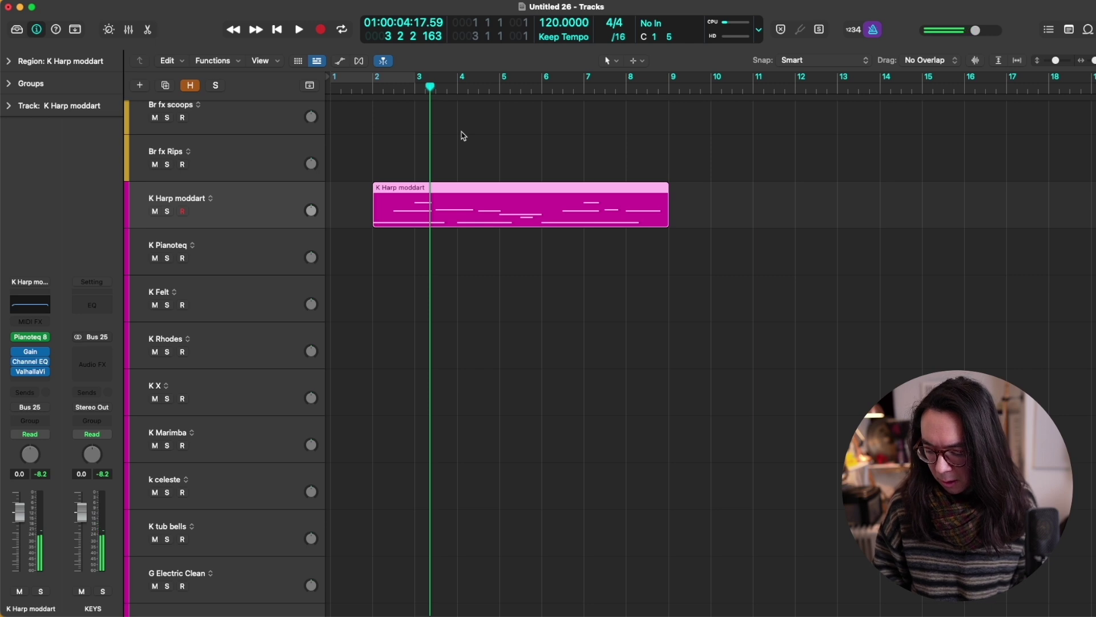
pyautogui.click(378, 86)
pyautogui.press('space')
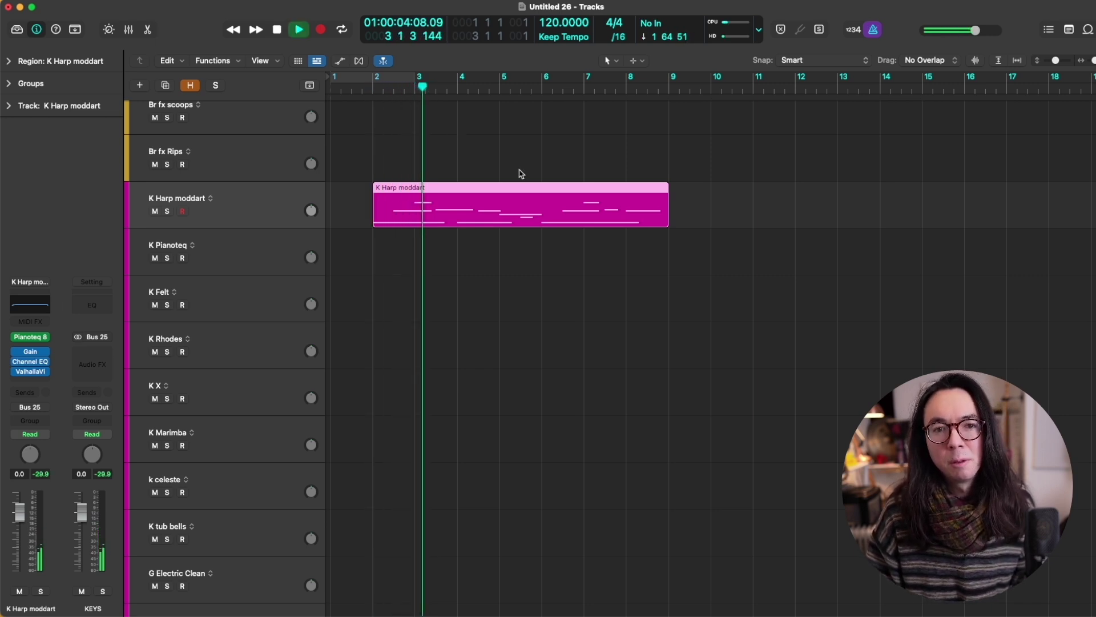
pyautogui.press('space')
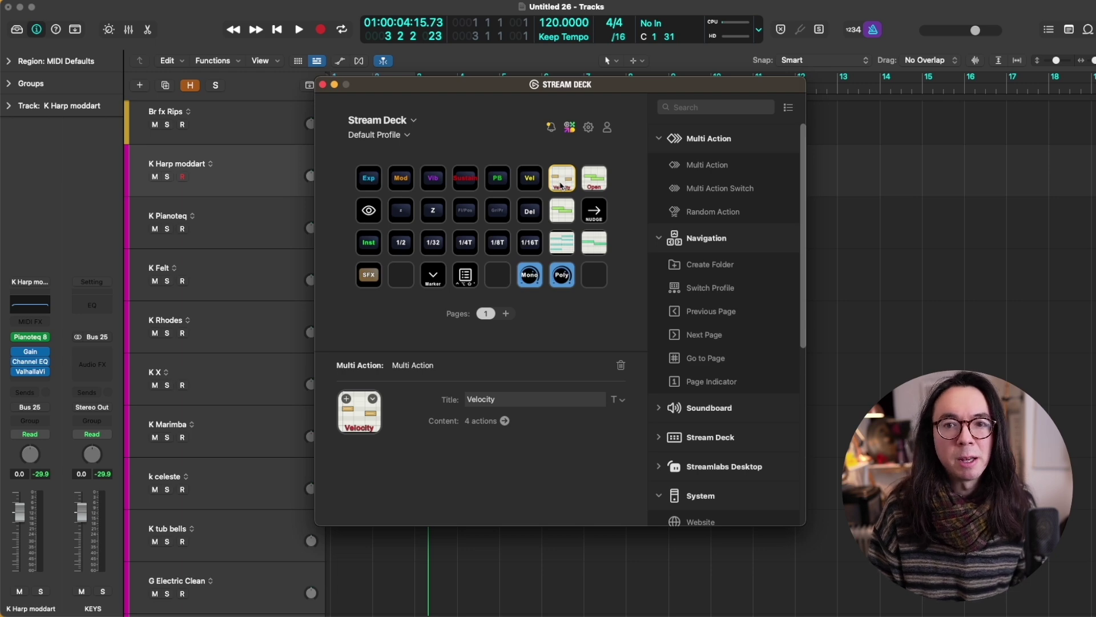
# Open the Velocity multi-action and inspect its four hotkeys: P, ⌘A, Numpad 5, P.
pyautogui.doubleClick(561, 184)
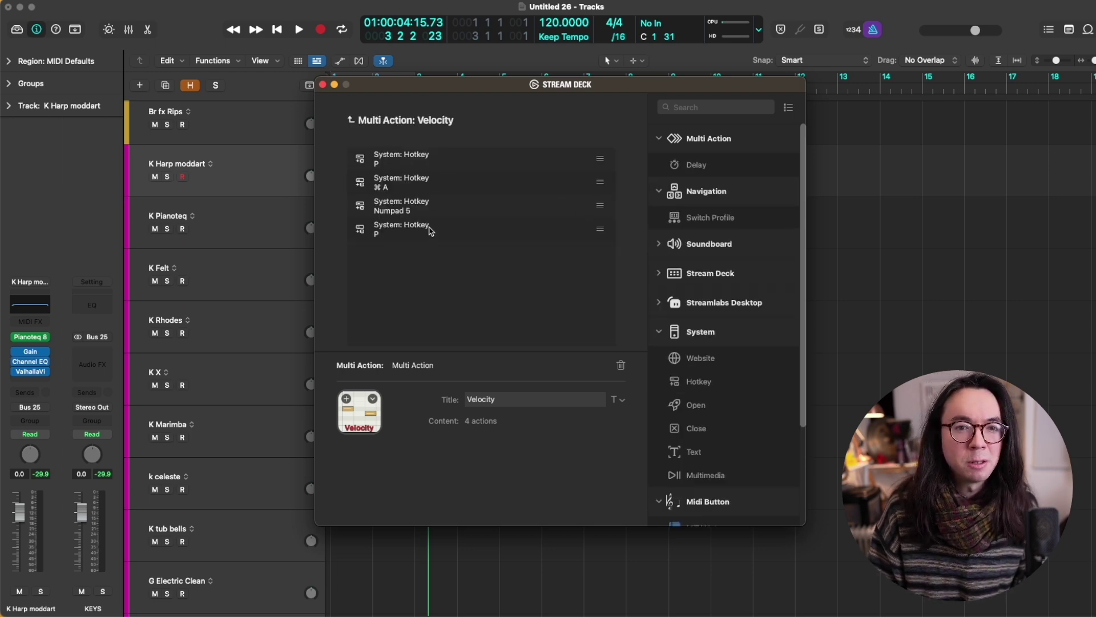
pyautogui.click(477, 166)
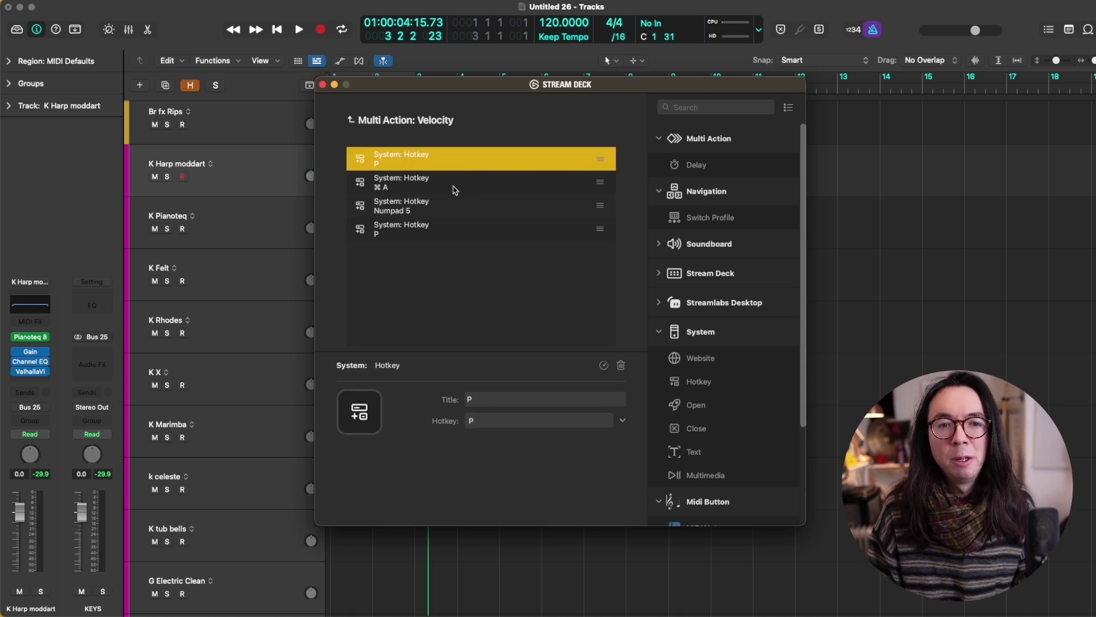
pyautogui.click(409, 186)
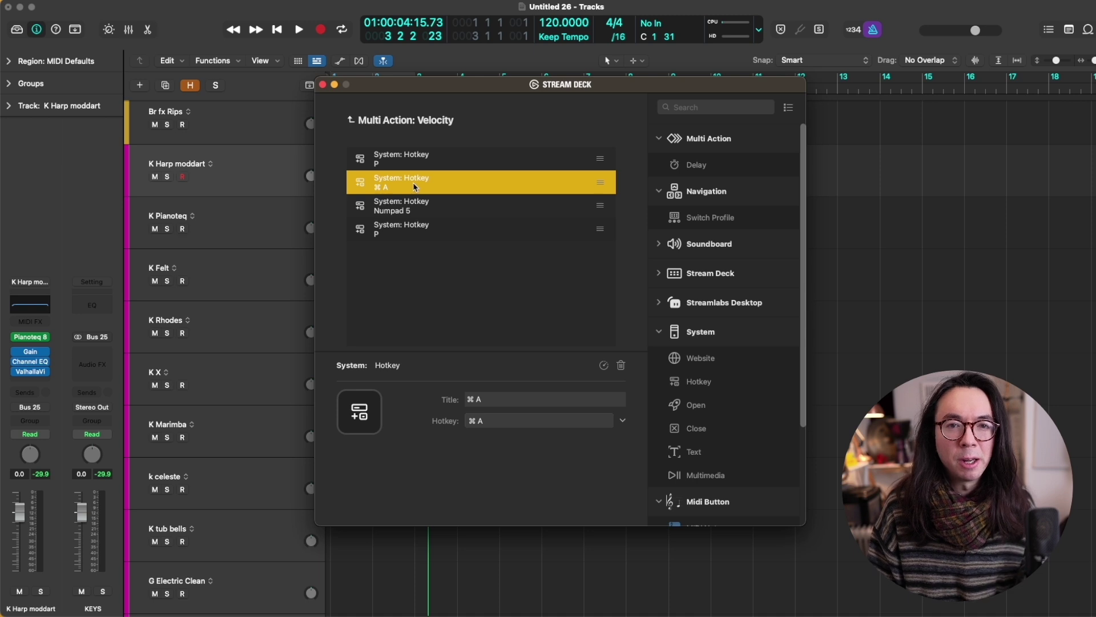
pyautogui.click(437, 207)
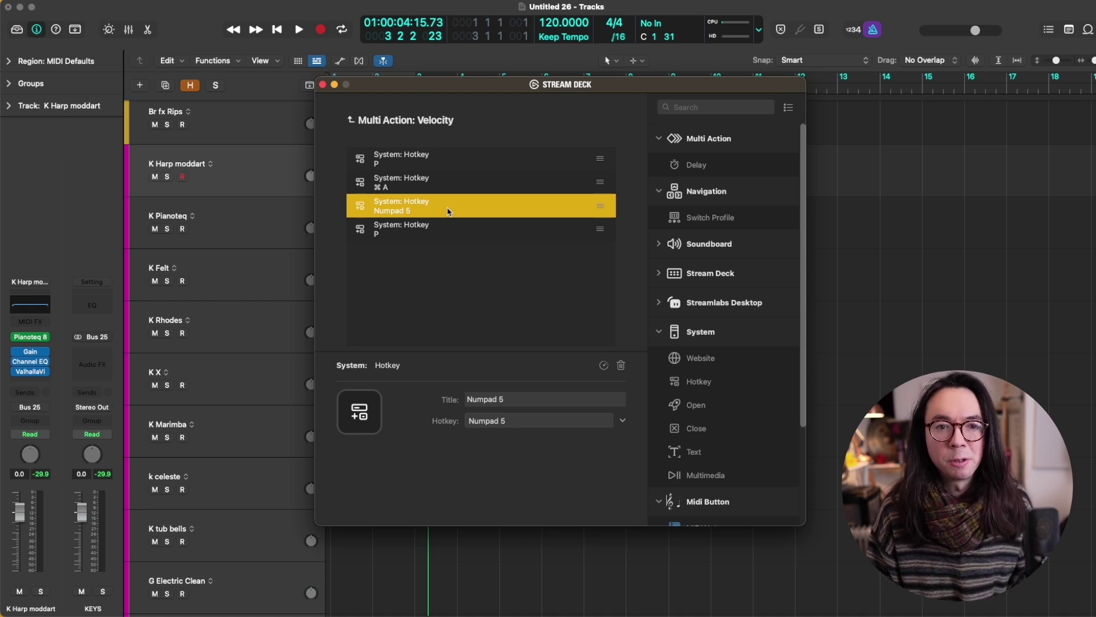
pyautogui.click(455, 229)
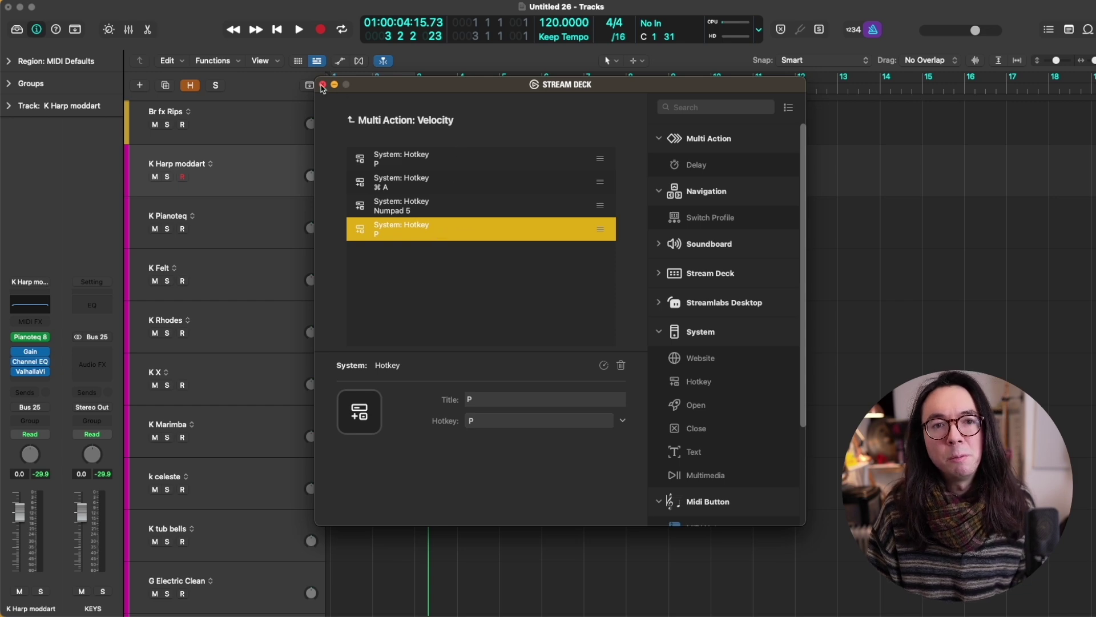
# Close Stream Deck and apply the MIDI Transform Vel 1 preset to the harp notes.
pyautogui.click(408, 9)
pyautogui.click(501, 185)
pyautogui.press('p')
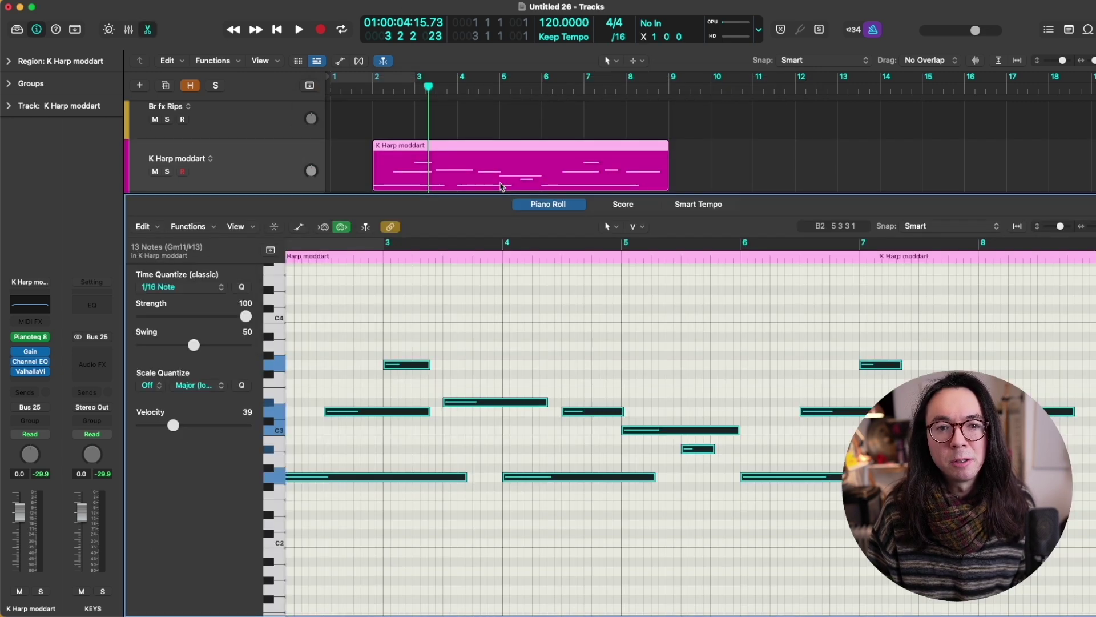
pyautogui.click(198, 227)
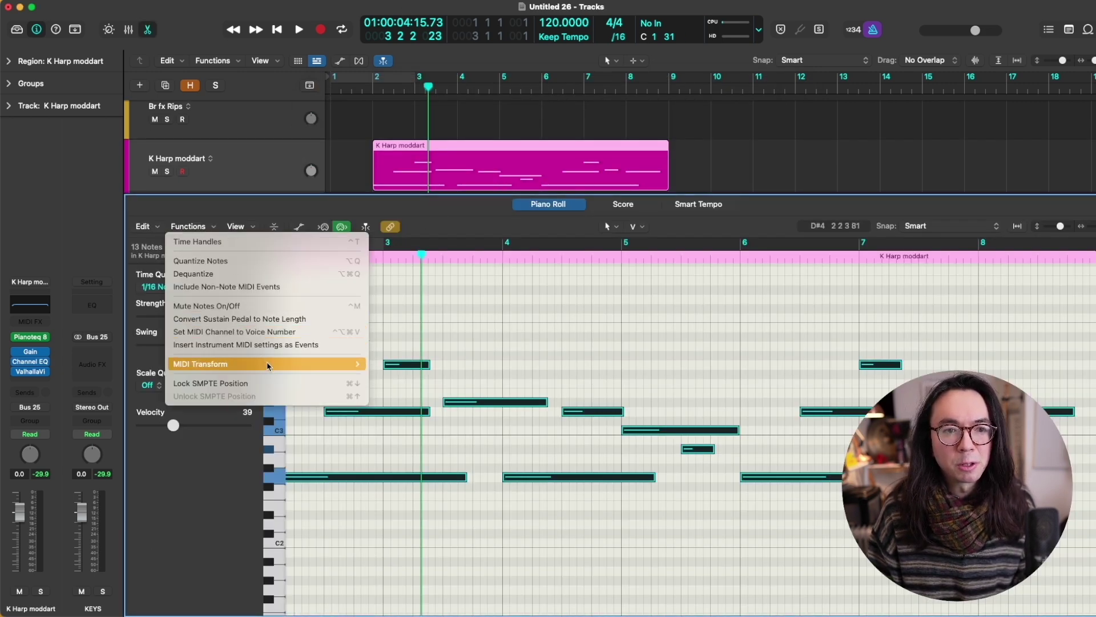
pyautogui.moveTo(268, 363)
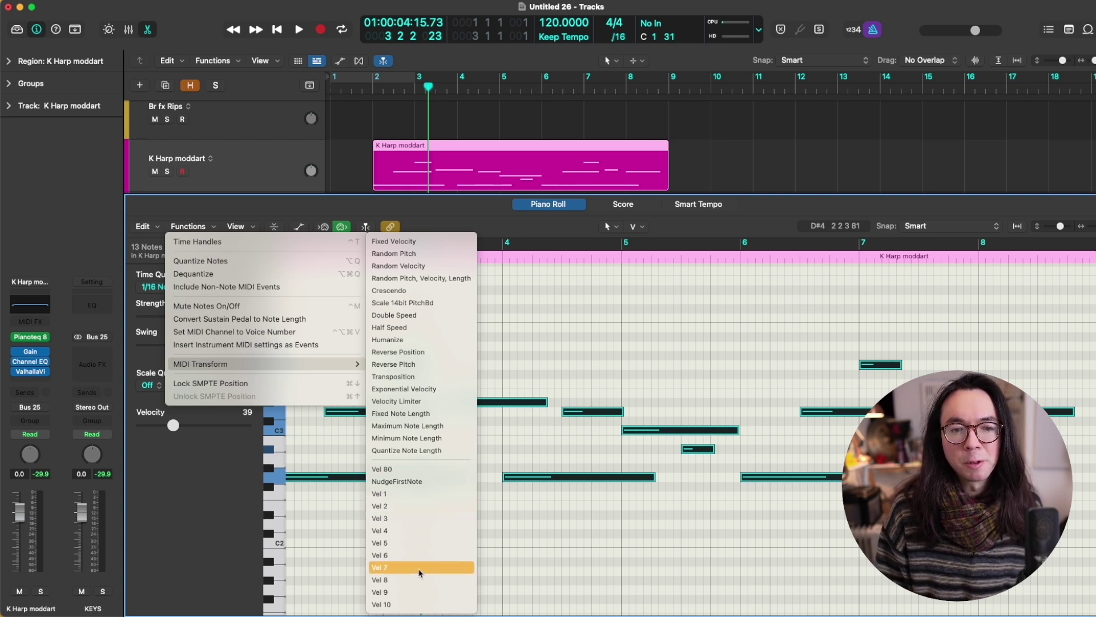
pyautogui.click(416, 495)
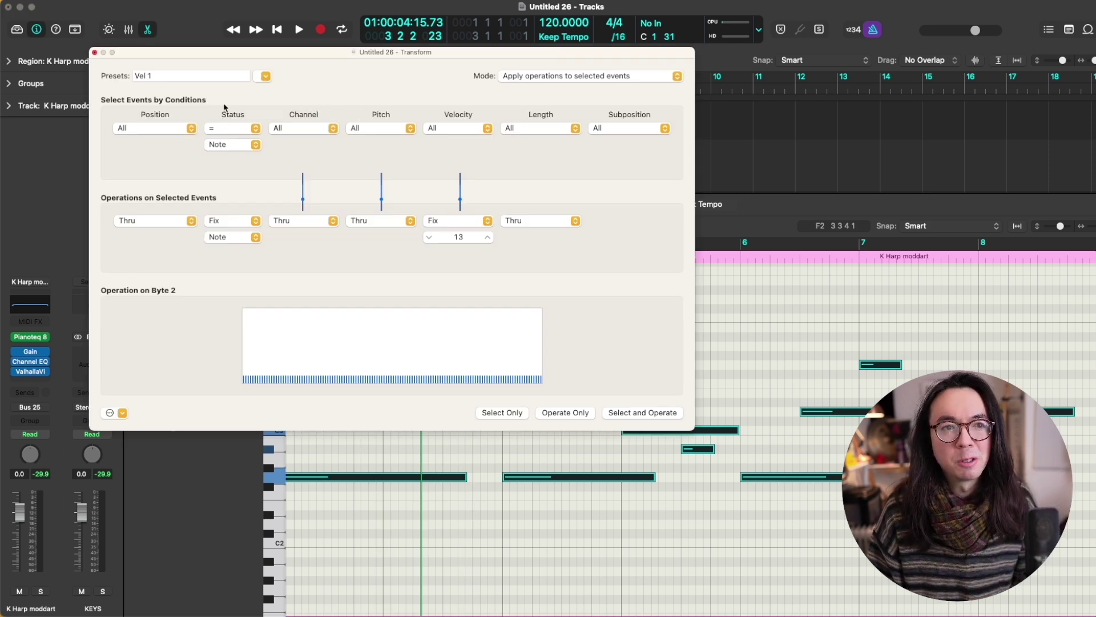
# Step through the Vel 2 and Vel 10 presets, leaving all 13 harp notes at velocity 13.
pyautogui.click(266, 77)
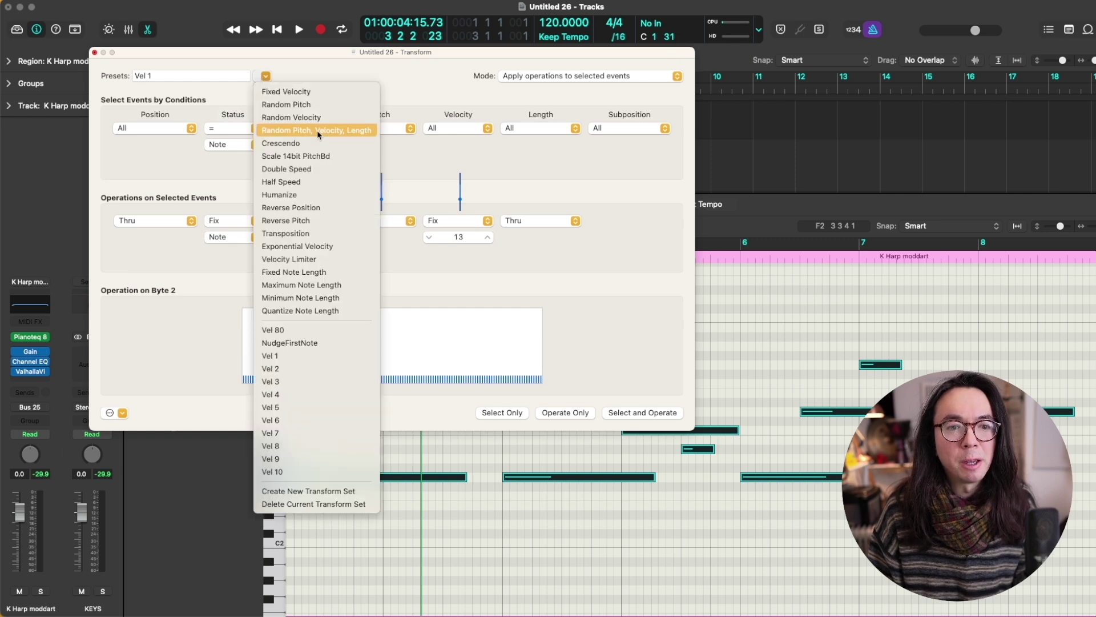
pyautogui.click(339, 363)
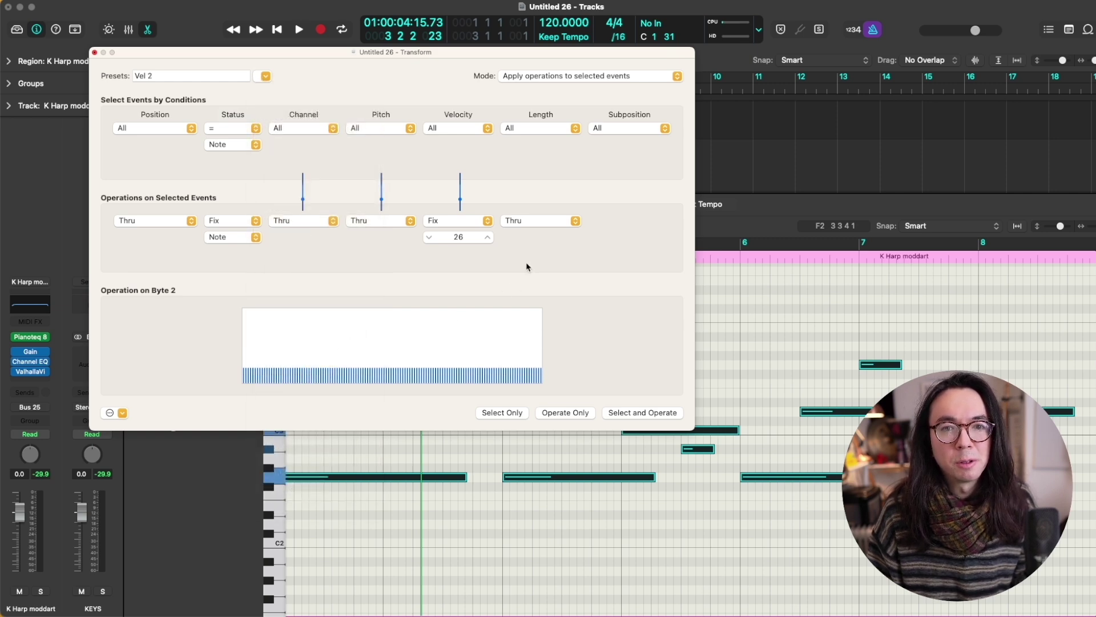
pyautogui.click(265, 78)
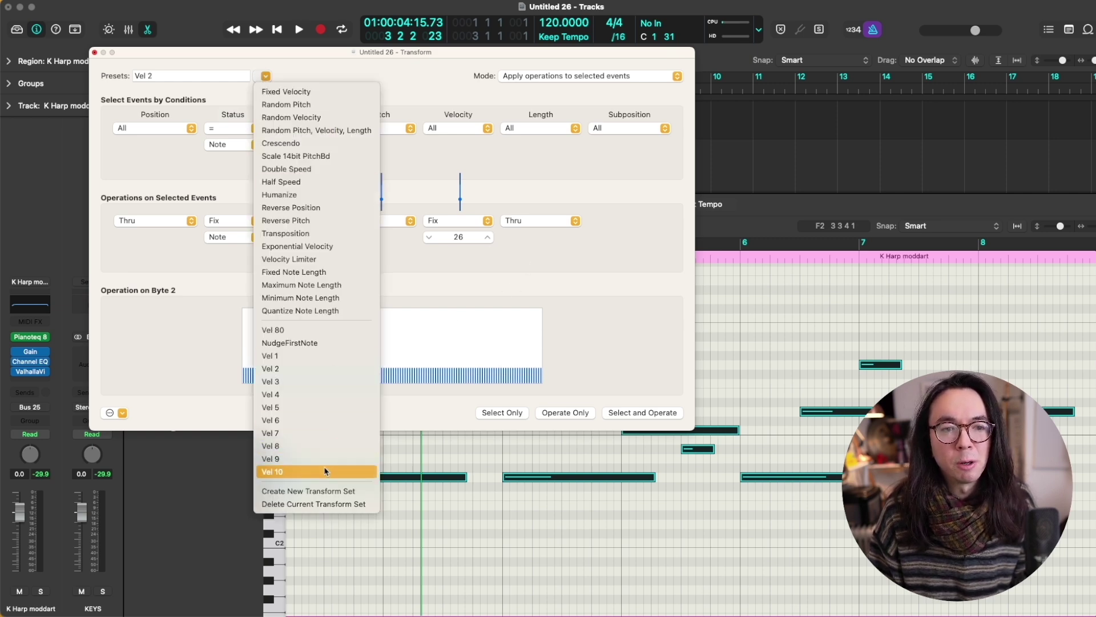
pyautogui.click(262, 471)
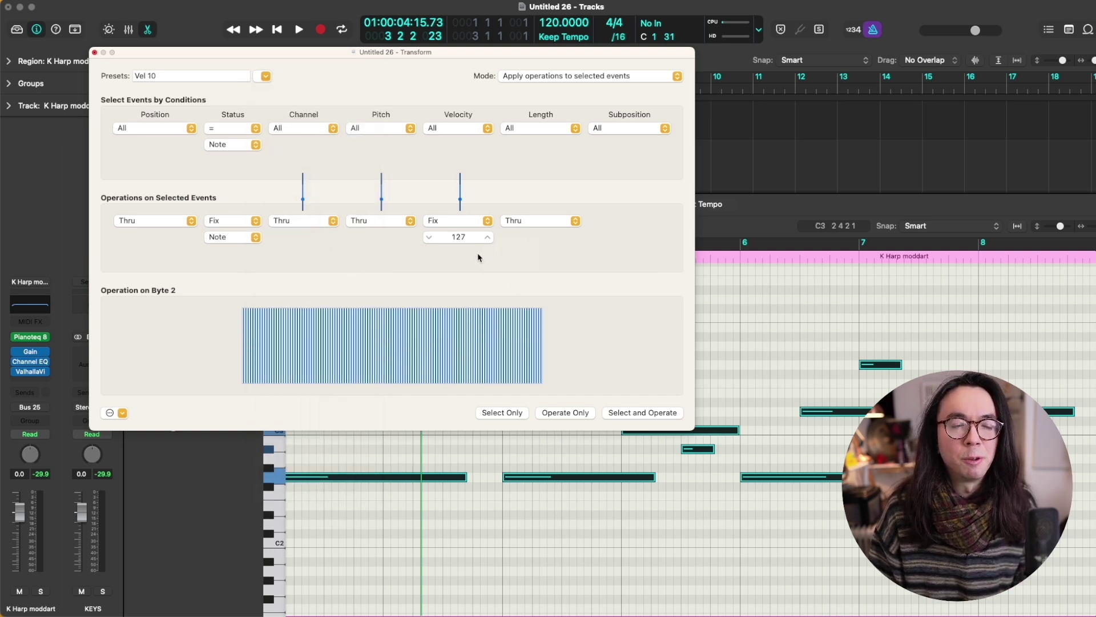
pyautogui.click(94, 52)
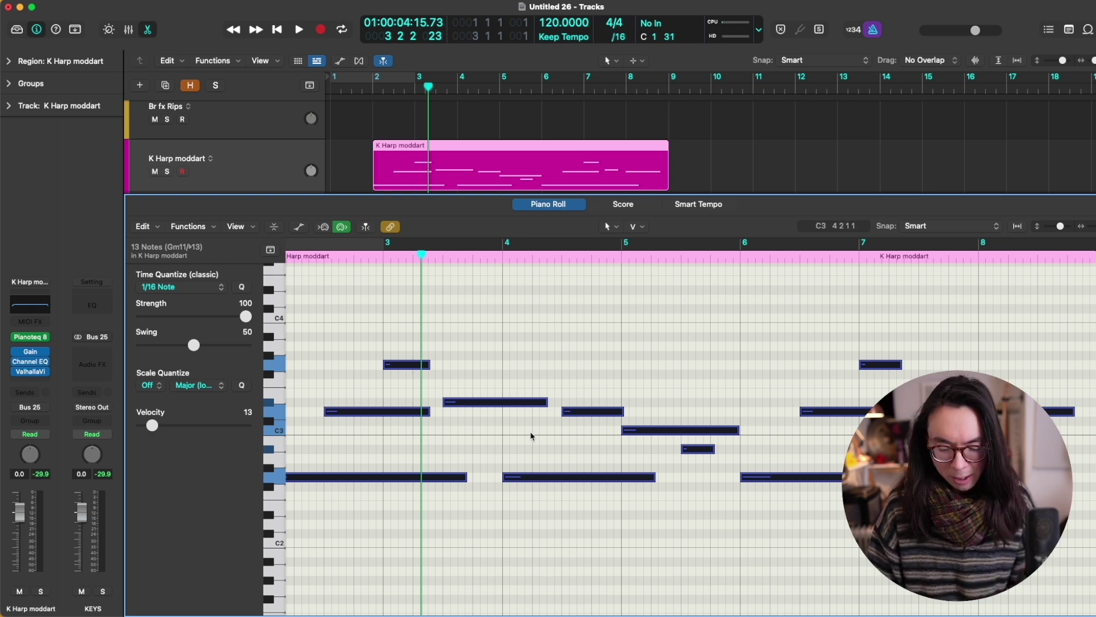
# Assign Apply Transform User Preset 3–12 to keys 1–9 and 0 in Key Commands.
pyautogui.press('e')
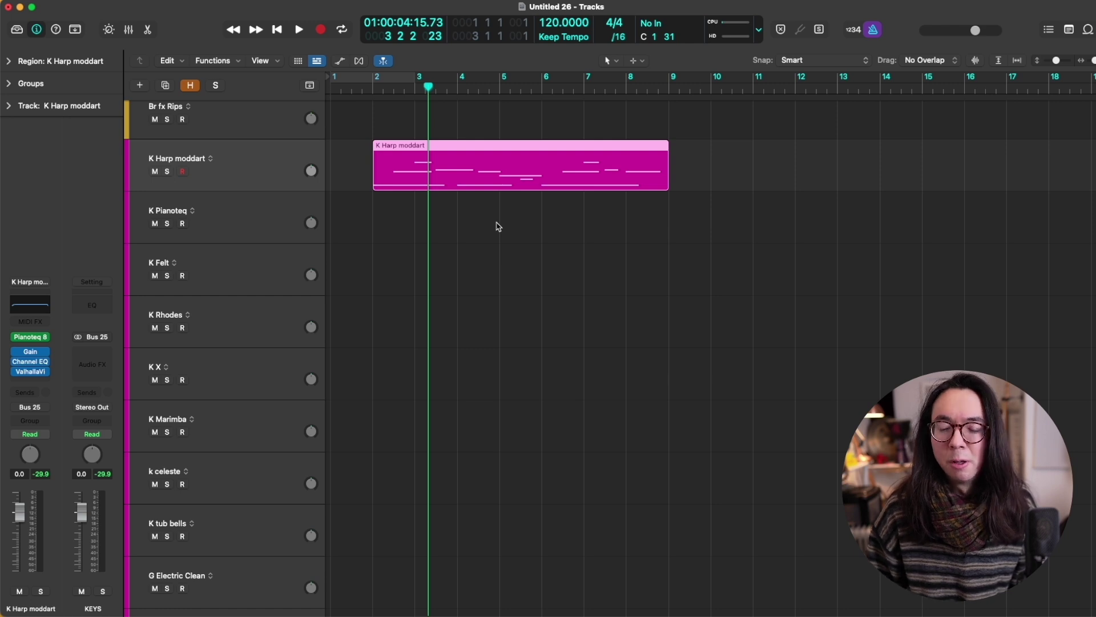
pyautogui.press('e')
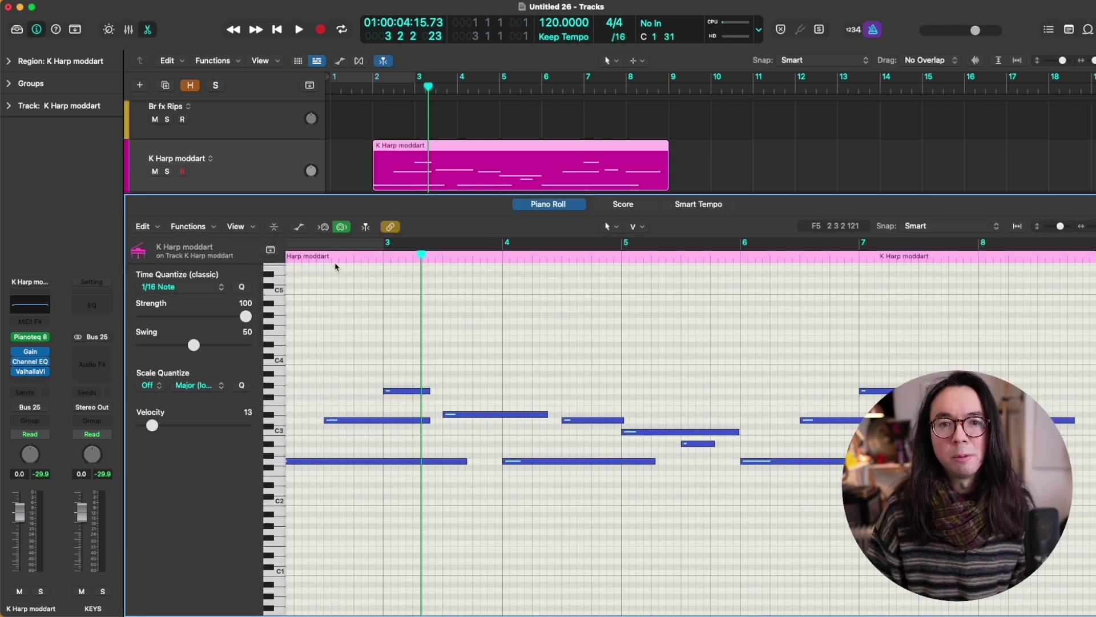
pyautogui.hotkey('alt', 'k')
pyautogui.doubleClick(670, 105)
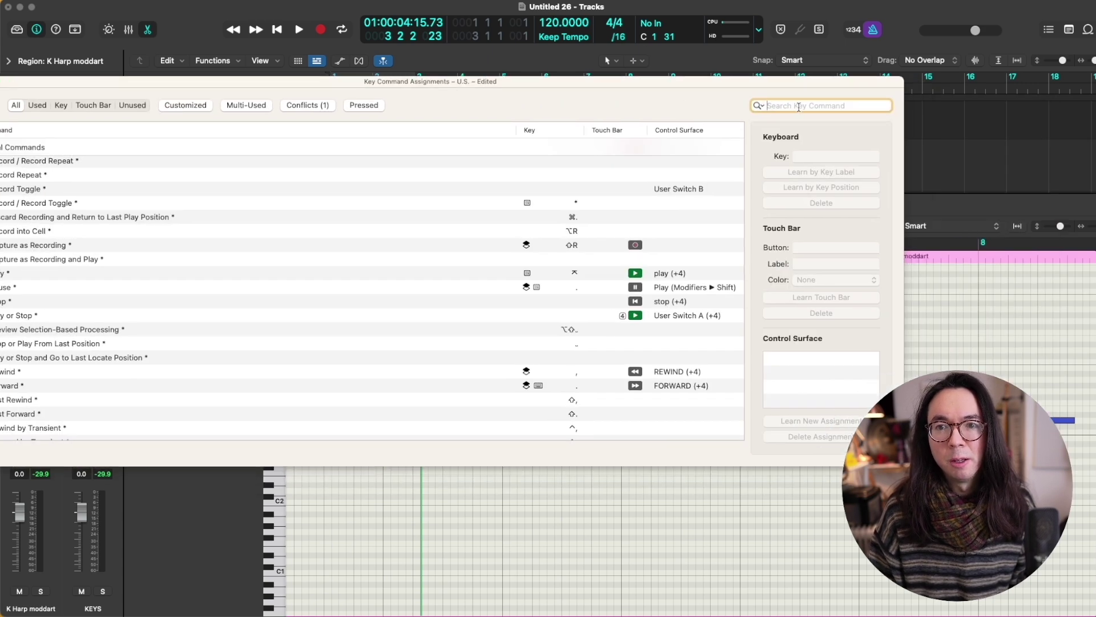
pyautogui.write('transform')
pyautogui.click(659, 213)
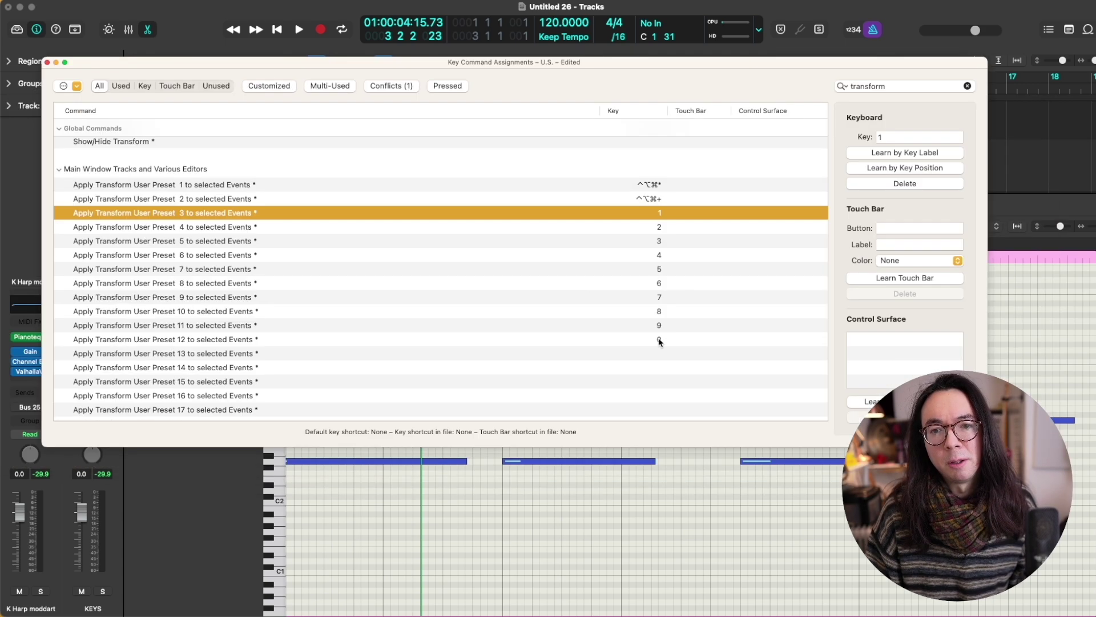
pyautogui.keyDown('shift'); pyautogui.click(660, 339); pyautogui.keyUp('shift')
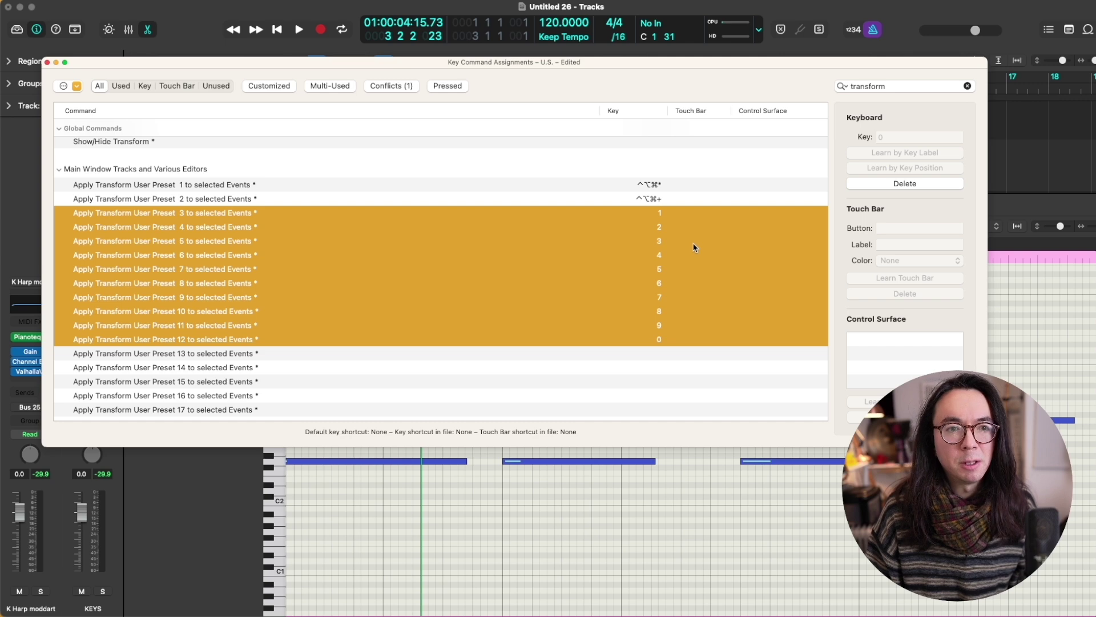
pyautogui.click(334, 213)
pyautogui.click(185, 199)
pyautogui.click(143, 214)
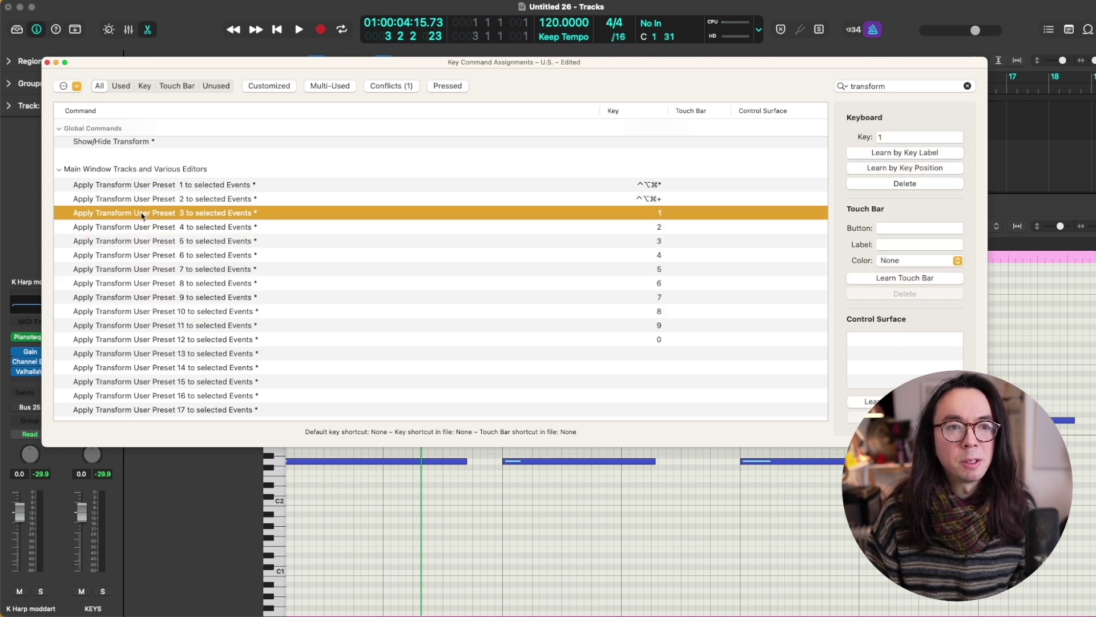
pyautogui.click(47, 63)
# Check the MIDI Transform entries in the Piano Roll Functions menu.
pyautogui.click(198, 228)
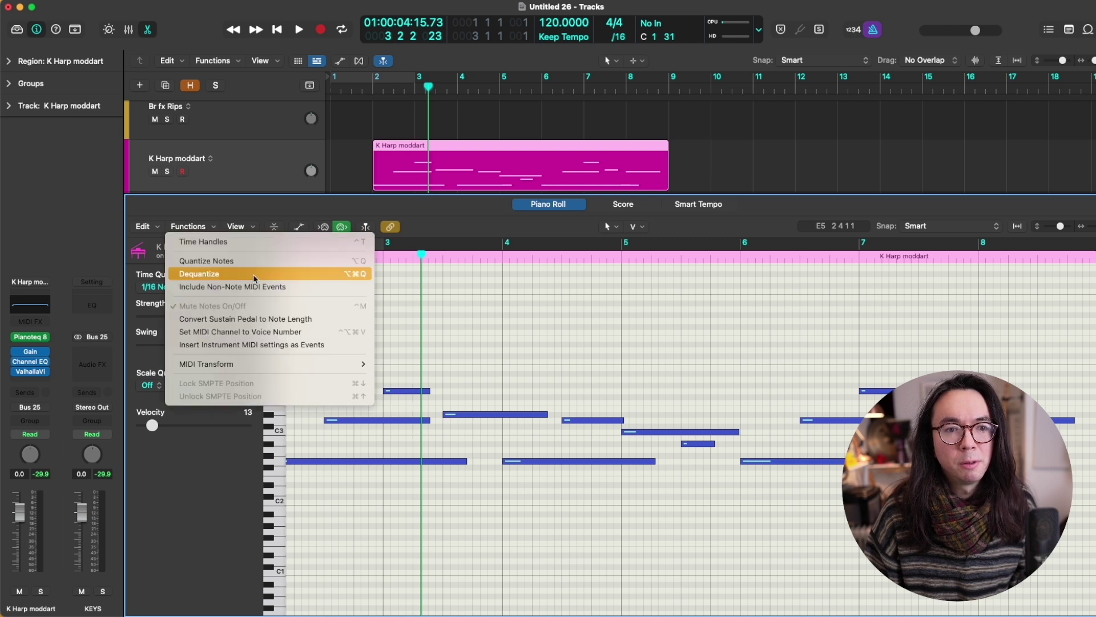
pyautogui.moveTo(320, 364)
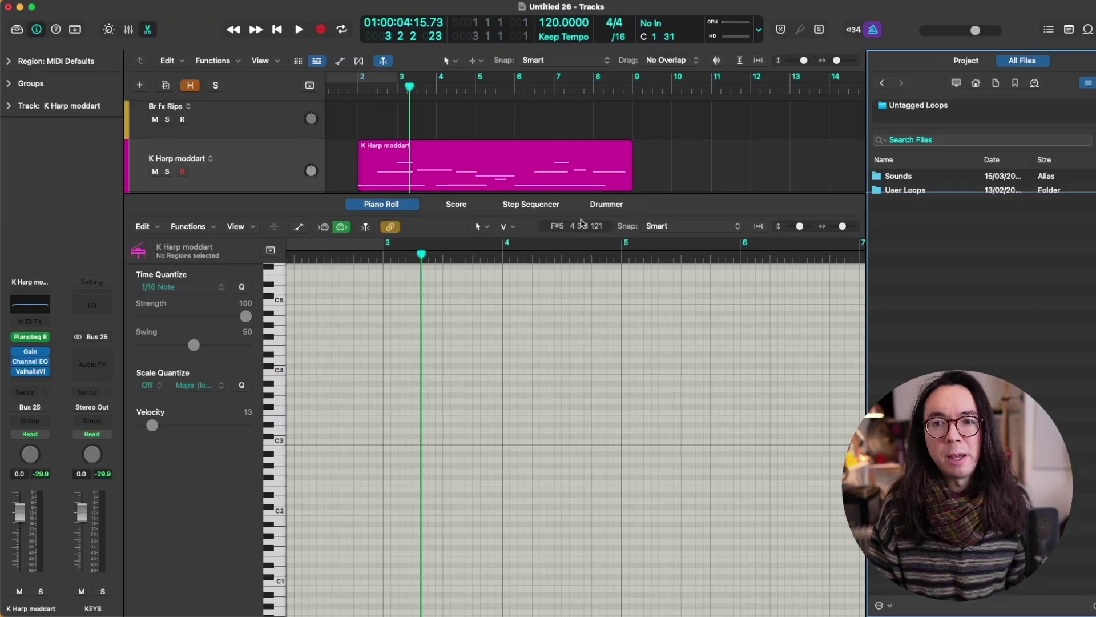
# Open Empty.logicx from Bookmarks > Project Templates to import its project settings.
pyautogui.click(1015, 83)
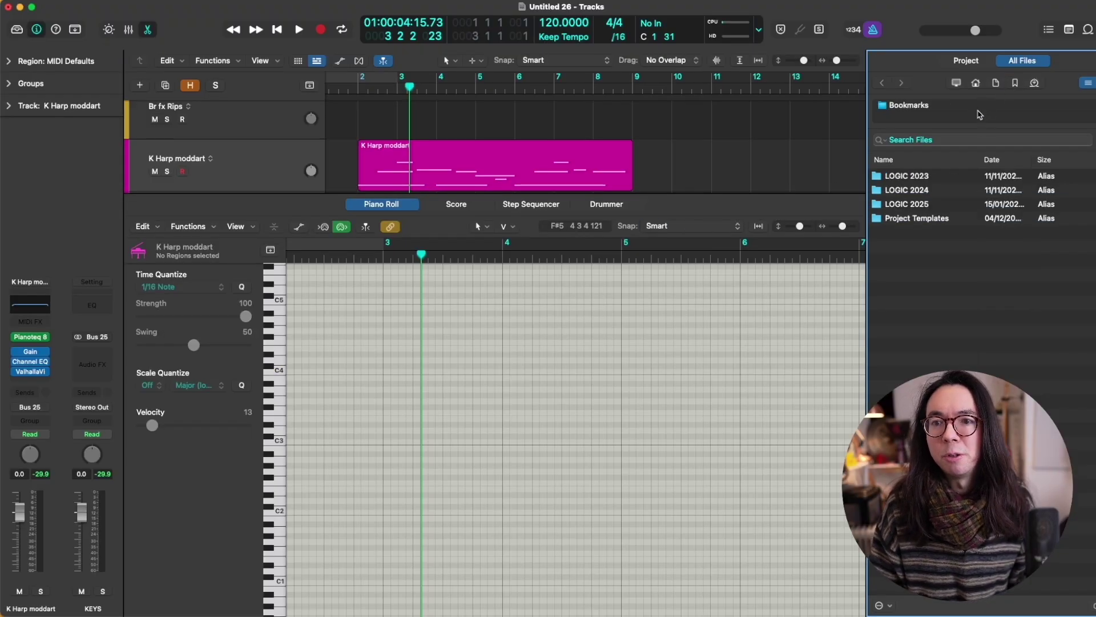
pyautogui.doubleClick(907, 218)
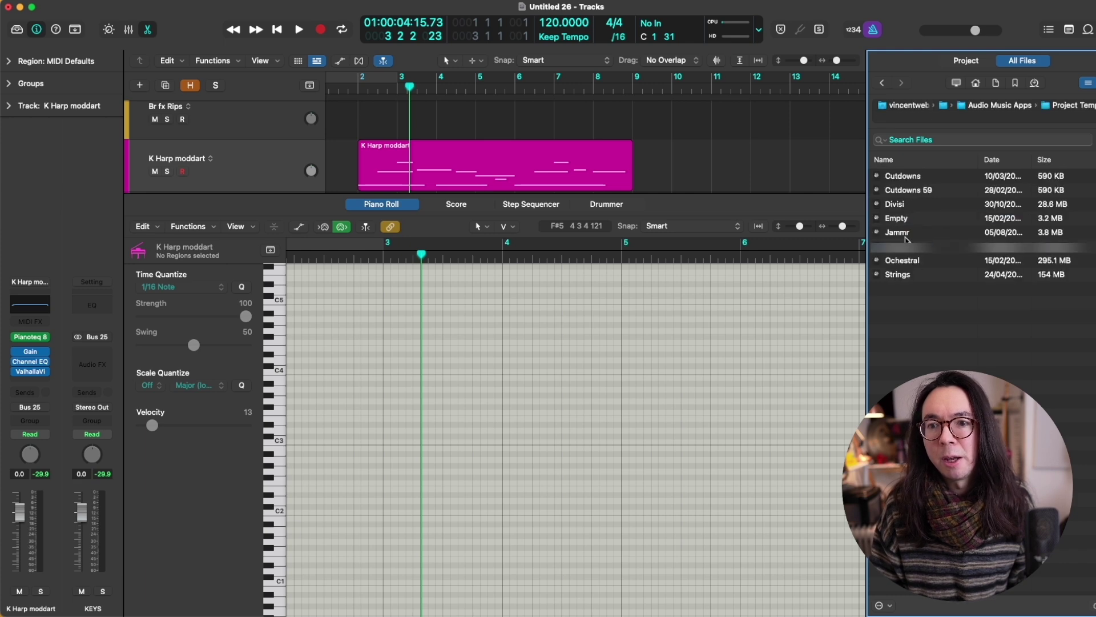
pyautogui.doubleClick(903, 219)
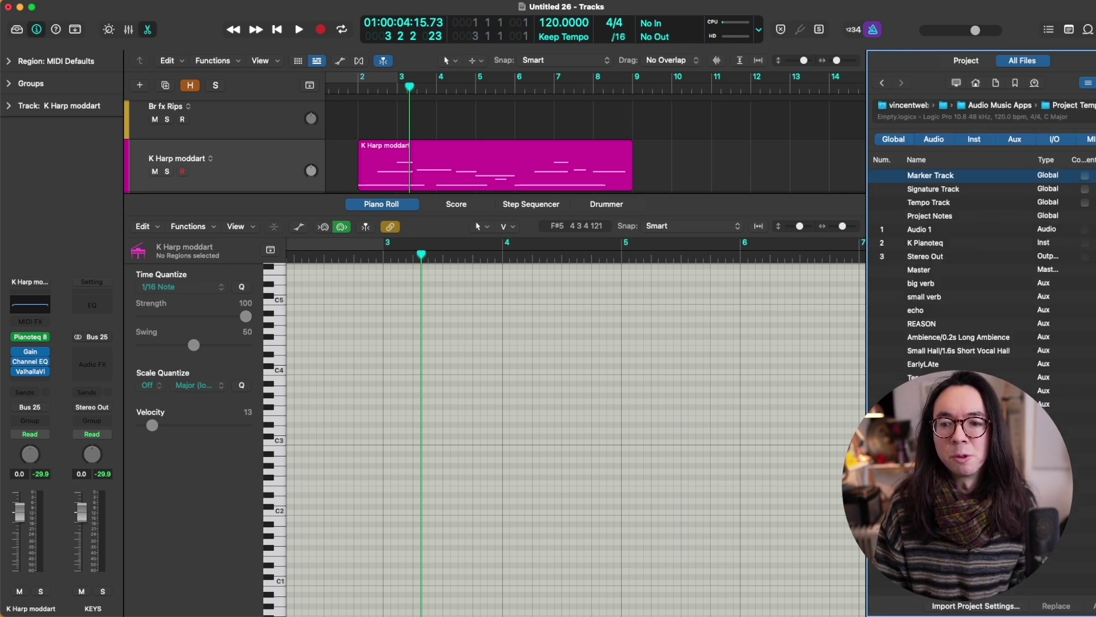
pyautogui.click(924, 606)
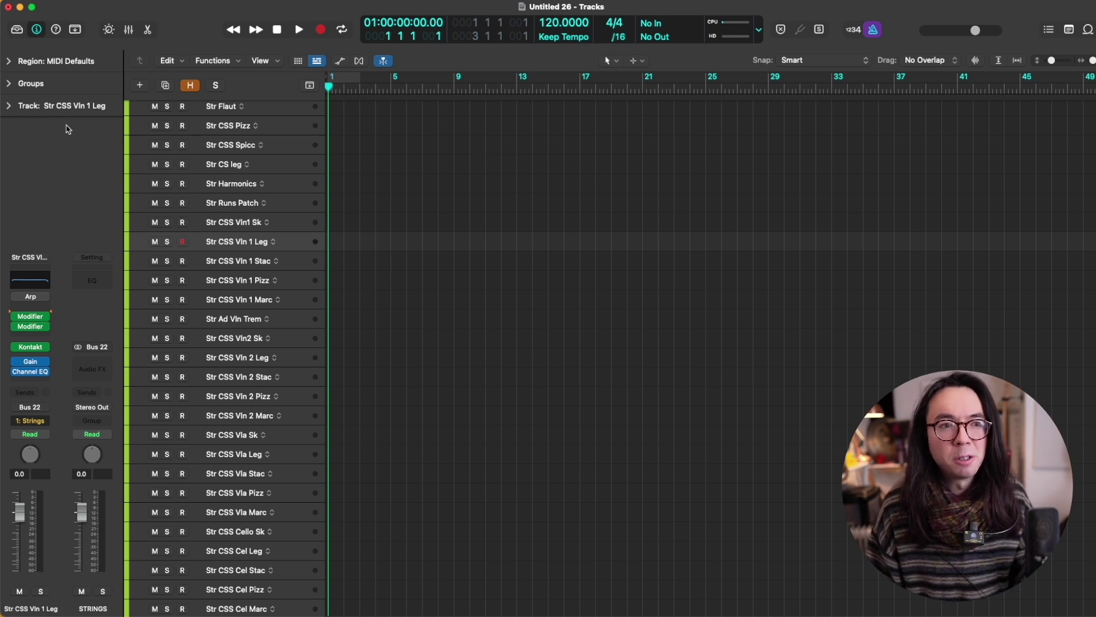
# Inspect the Str CSS Vln 1 Leg settings and MIDI FX list unchanged, then start playback.
pyautogui.click(17, 108)
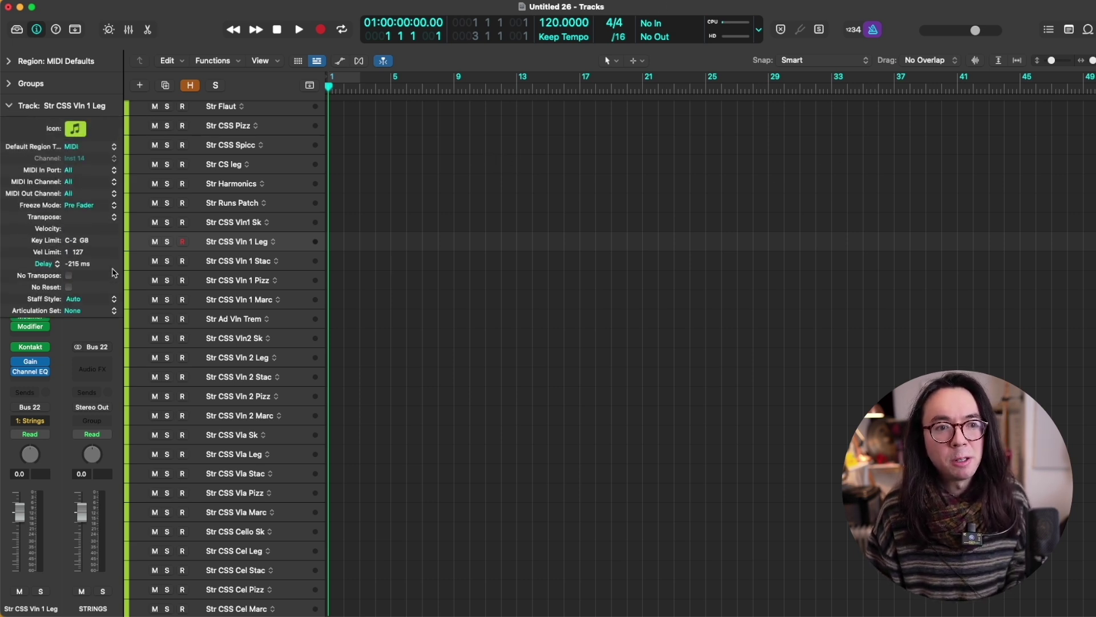
pyautogui.click(9, 106)
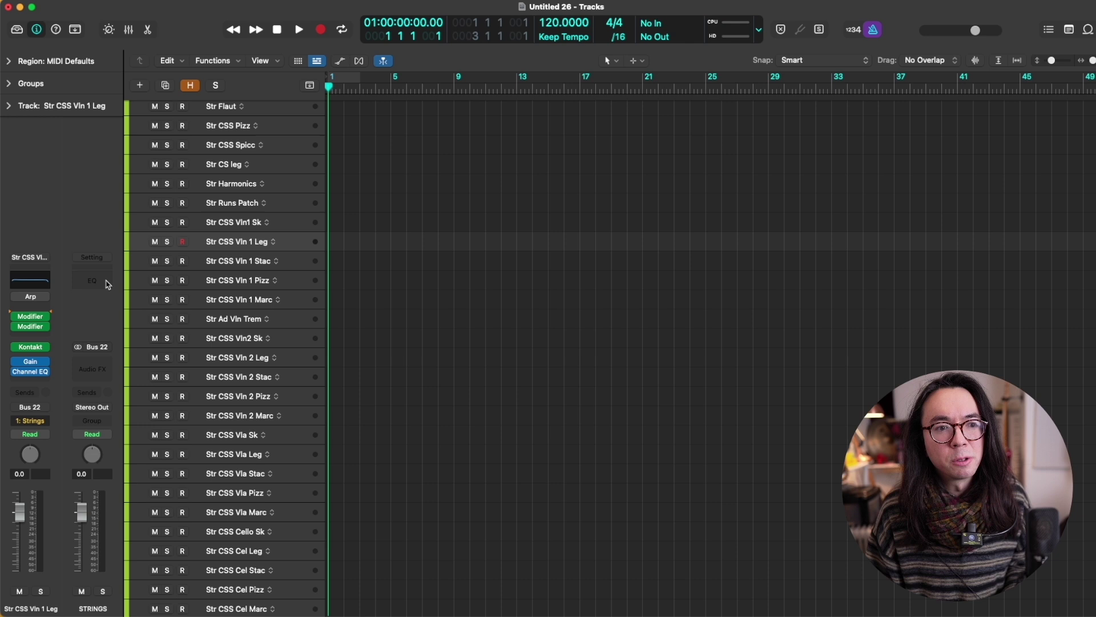
pyautogui.click(41, 311)
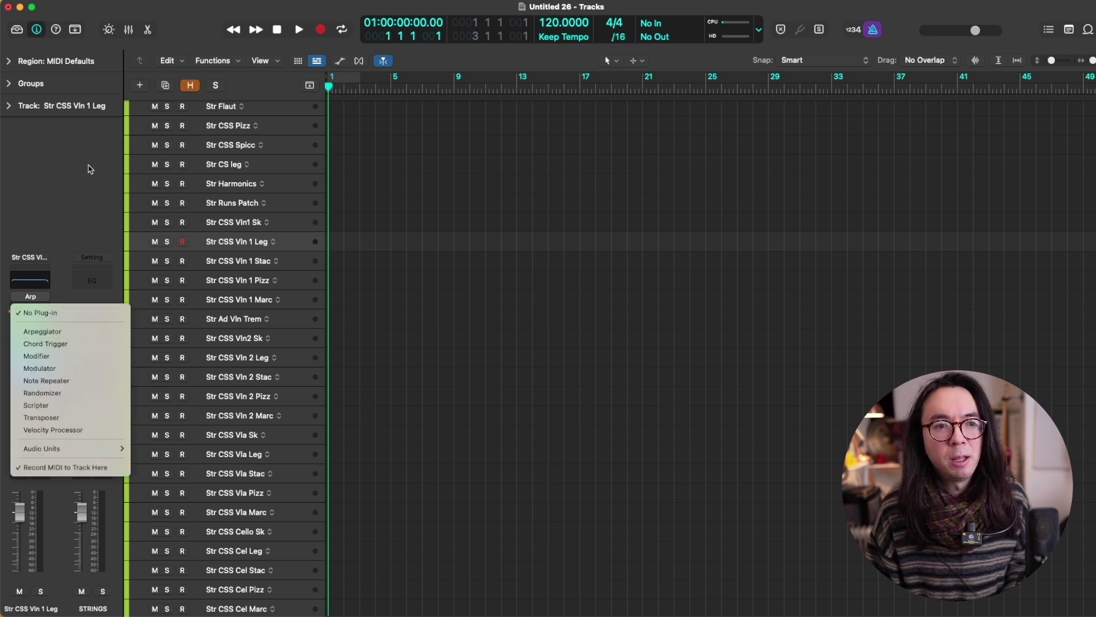
pyautogui.click(151, 170)
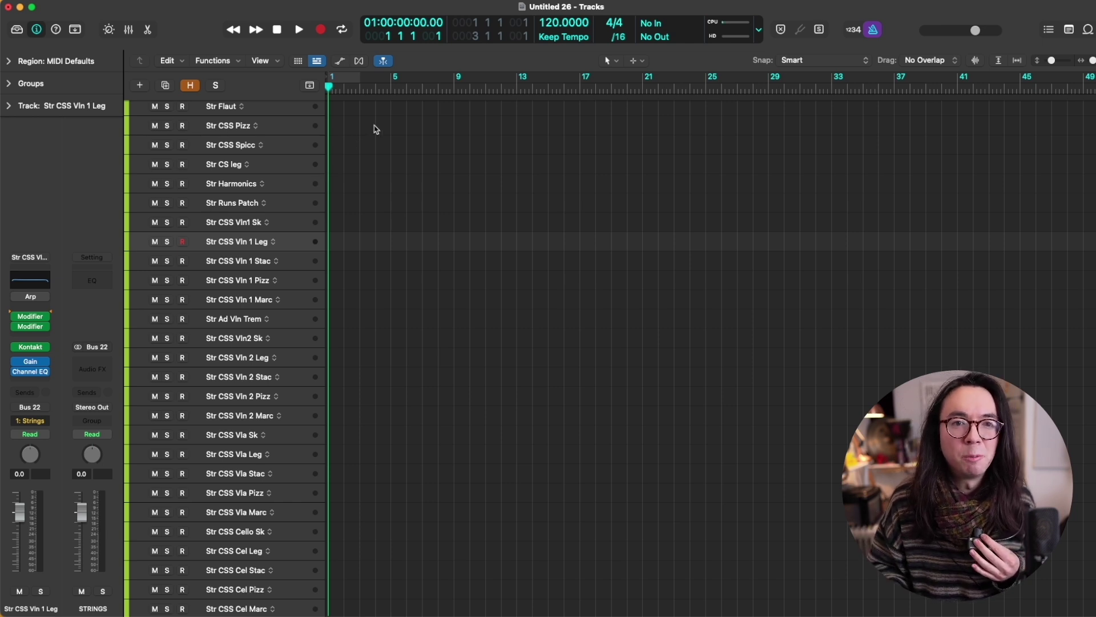
pyautogui.press('space')
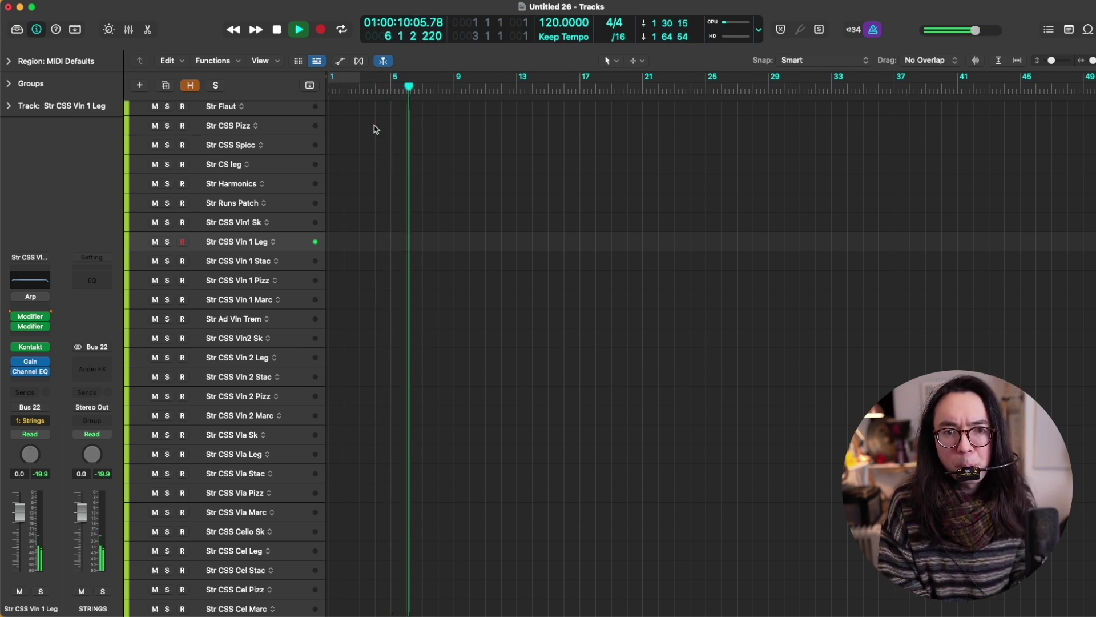
# Stop playback, capture the violin performance as a MIDI region, and zoom the tracks in.
pyautogui.press('space')
pyautogui.hotkey('shift', 'r')
pyautogui.press('super+Down')
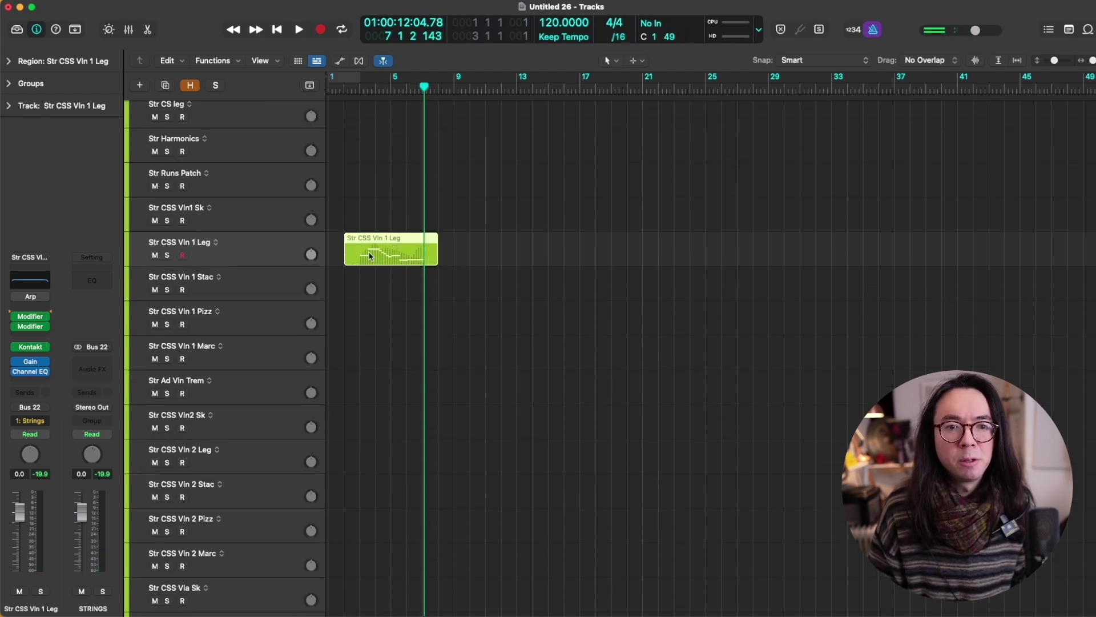
pyautogui.press('super+Right')
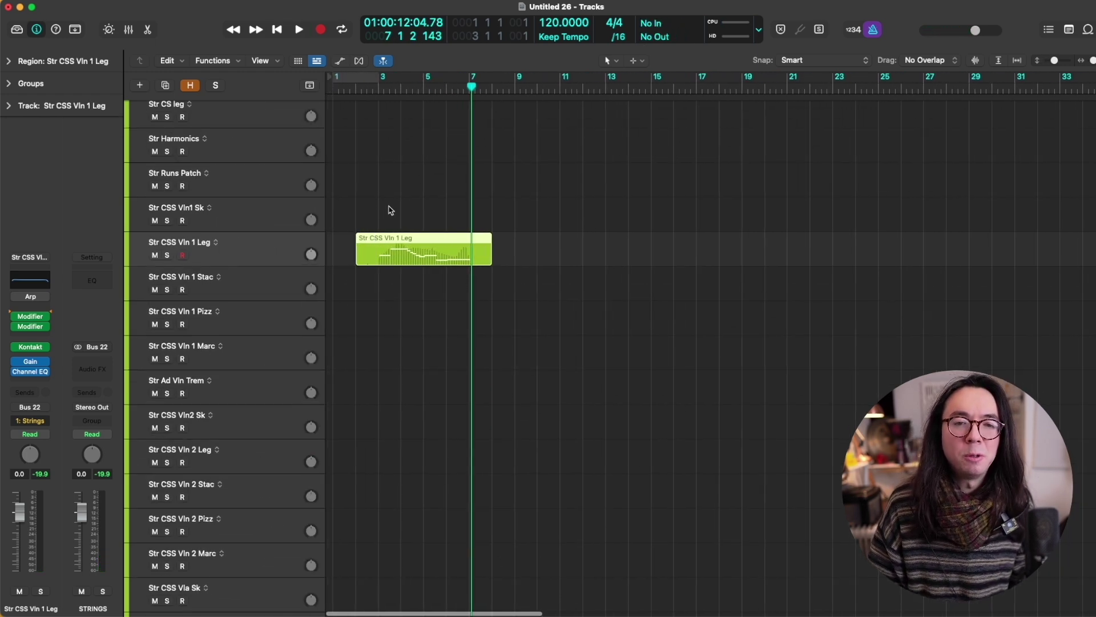
# Set all ten captured violin notes to velocity 65 in the Piano Roll, then zoom around bar 4.
pyautogui.doubleClick(418, 249)
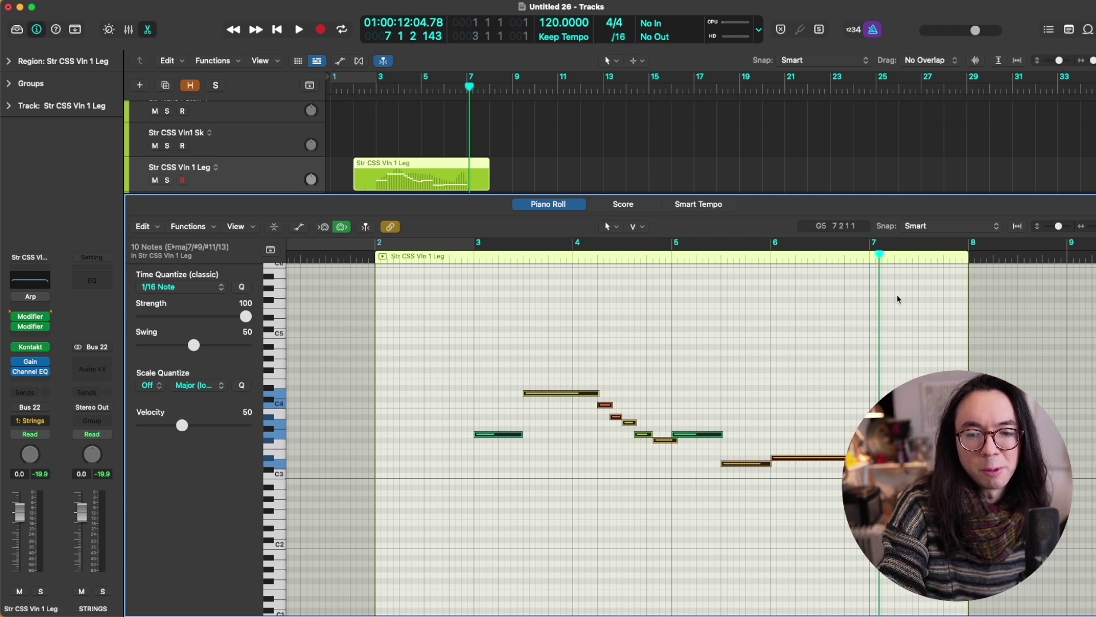
pyautogui.moveTo(897, 294); pyautogui.dragTo(896, 285)
pyautogui.hscroll(1, 631, 379)
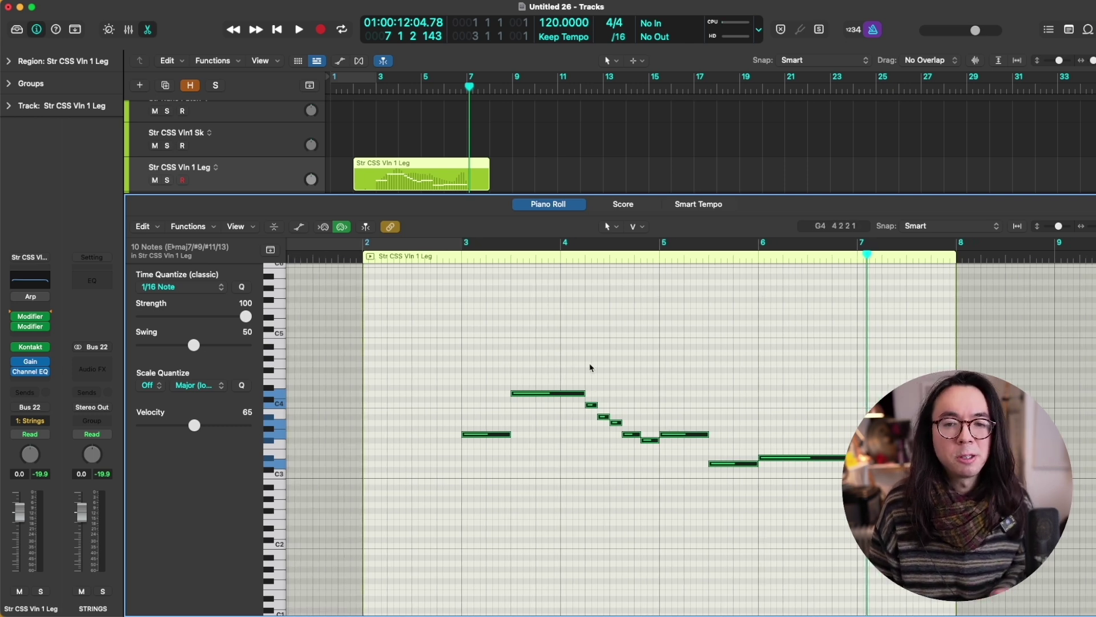
pyautogui.press('super+Right')
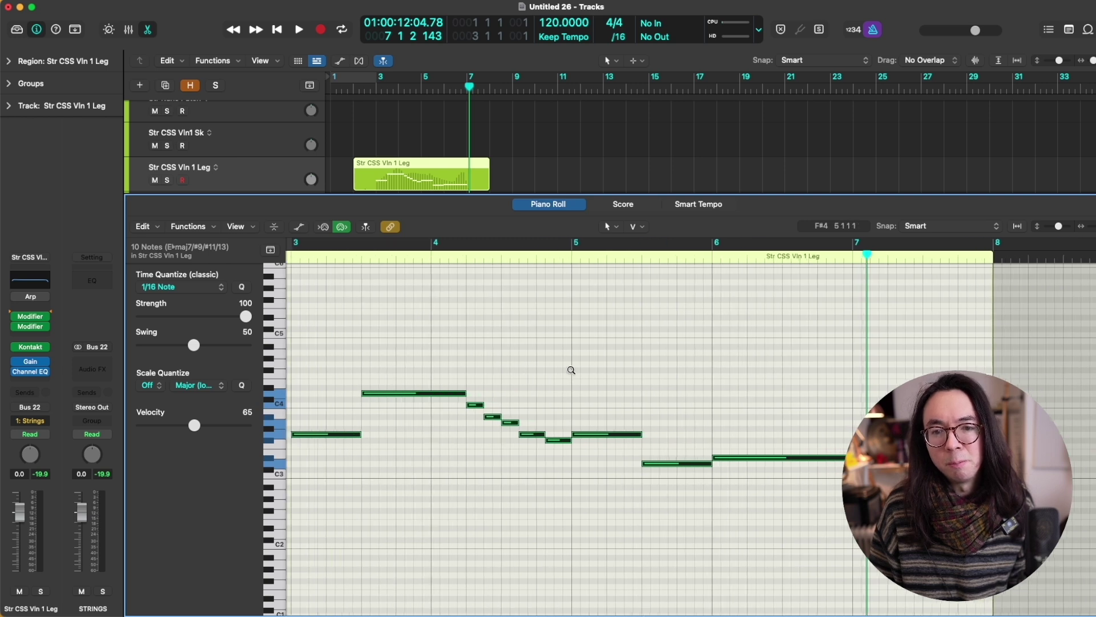
pyautogui.click(453, 243)
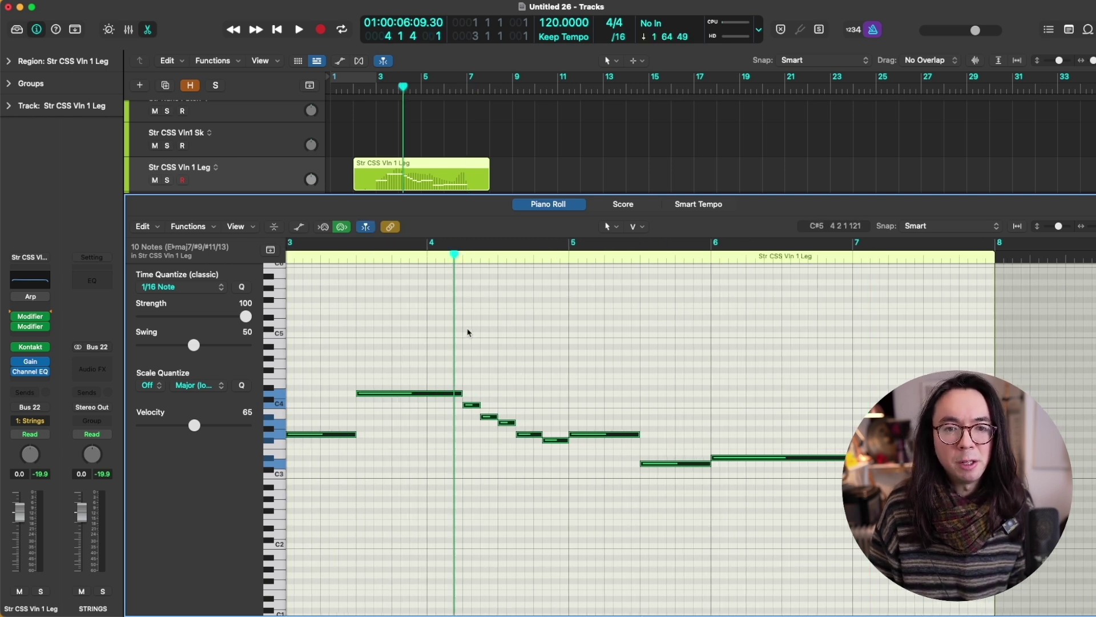
pyautogui.press('super+Right')
pyautogui.press('super+Right')
pyautogui.press('super+Right')
pyautogui.press('super+Right')
pyautogui.press('super+Right')
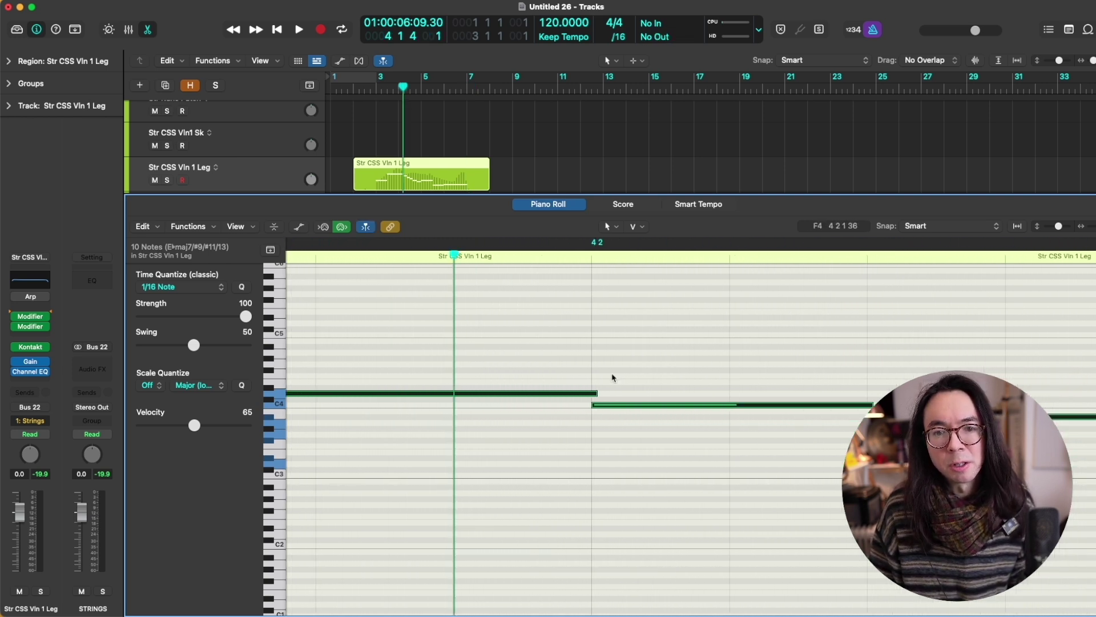
pyautogui.press('super+Left')
pyautogui.press('super+Left')
pyautogui.press('super+Left')
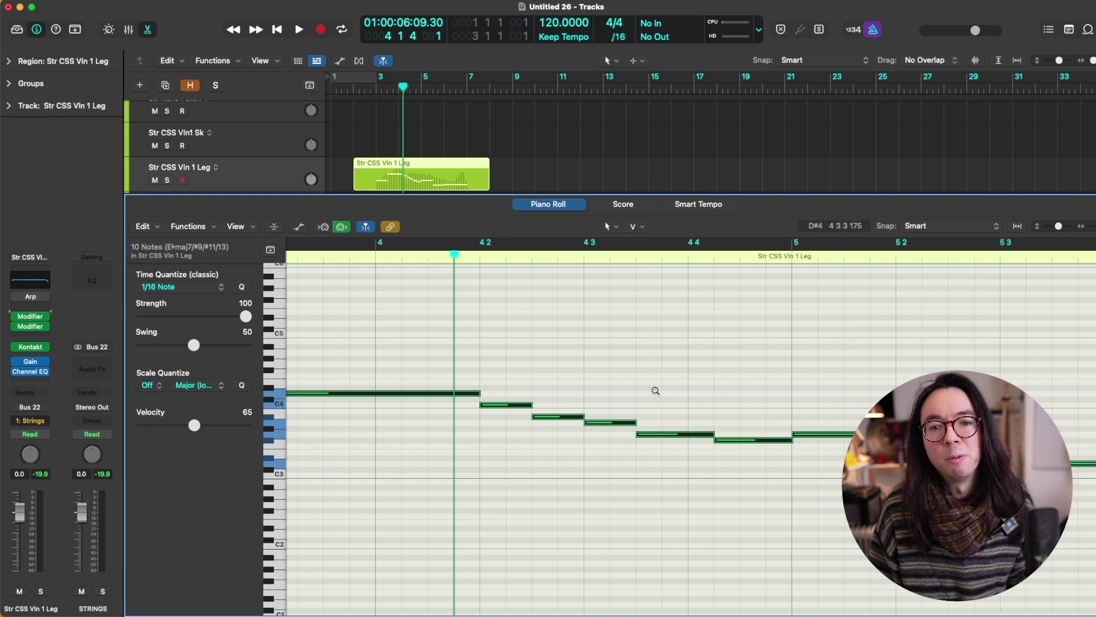
pyautogui.press('super+Left')
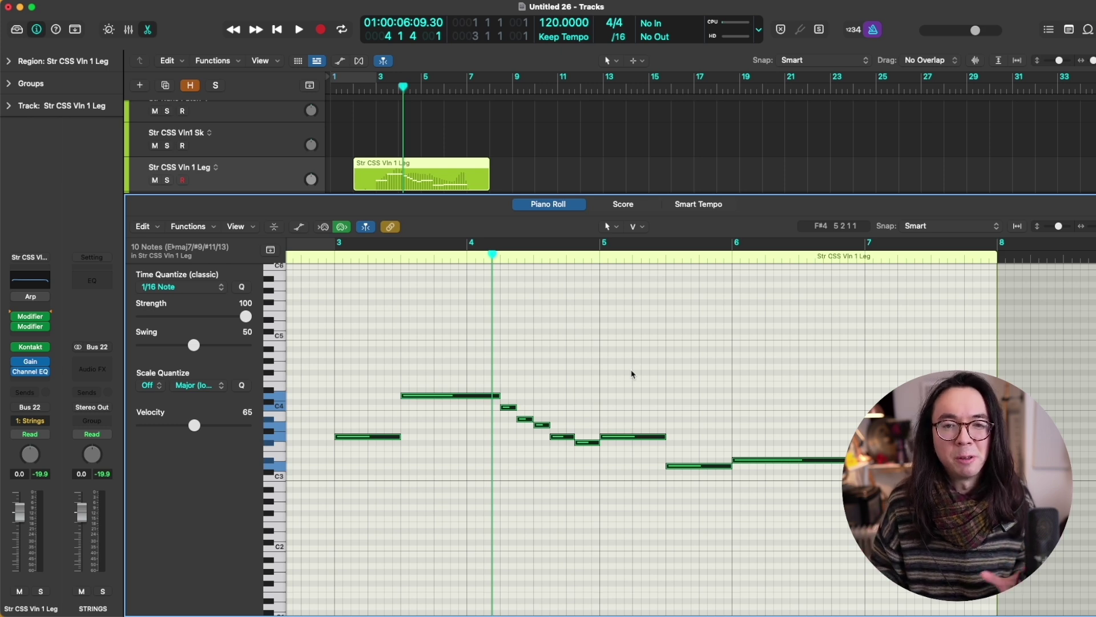
# Nudge the violin region's first A3 note at bar 3 one sixteenth later.
pyautogui.click(632, 374)
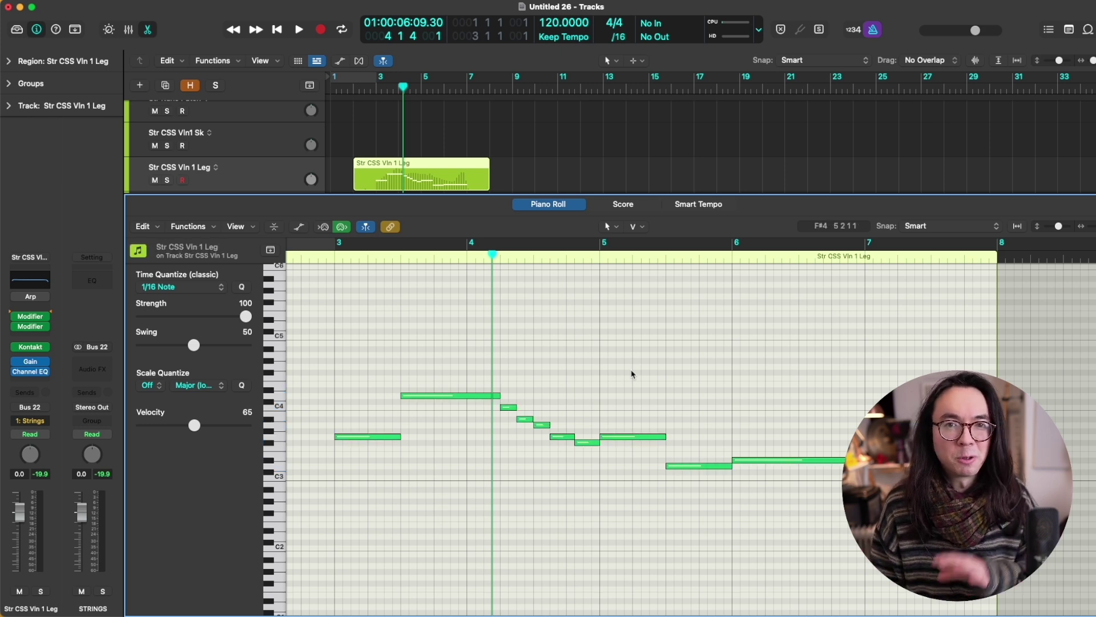
pyautogui.keyDown('ctrl'); pyautogui.keyDown('alt'); pyautogui.click(547, 357); pyautogui.keyUp('alt'); pyautogui.keyUp('ctrl')
pyautogui.keyDown('ctrl'); pyautogui.keyDown('alt'); pyautogui.click(547, 358); pyautogui.keyUp('alt'); pyautogui.keyUp('ctrl')
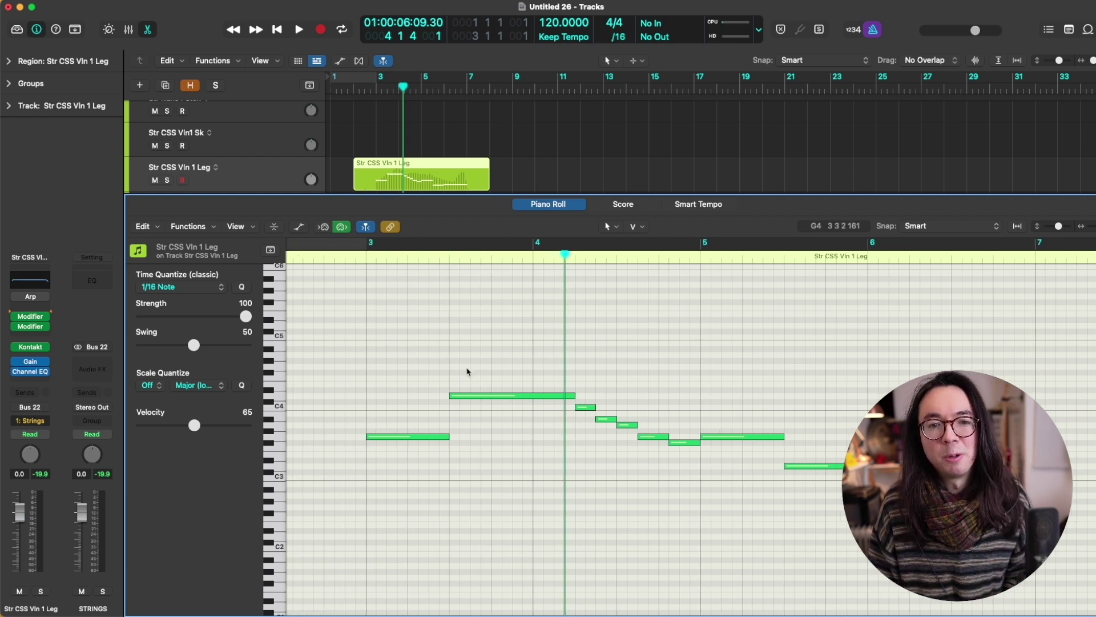
pyautogui.click(439, 436)
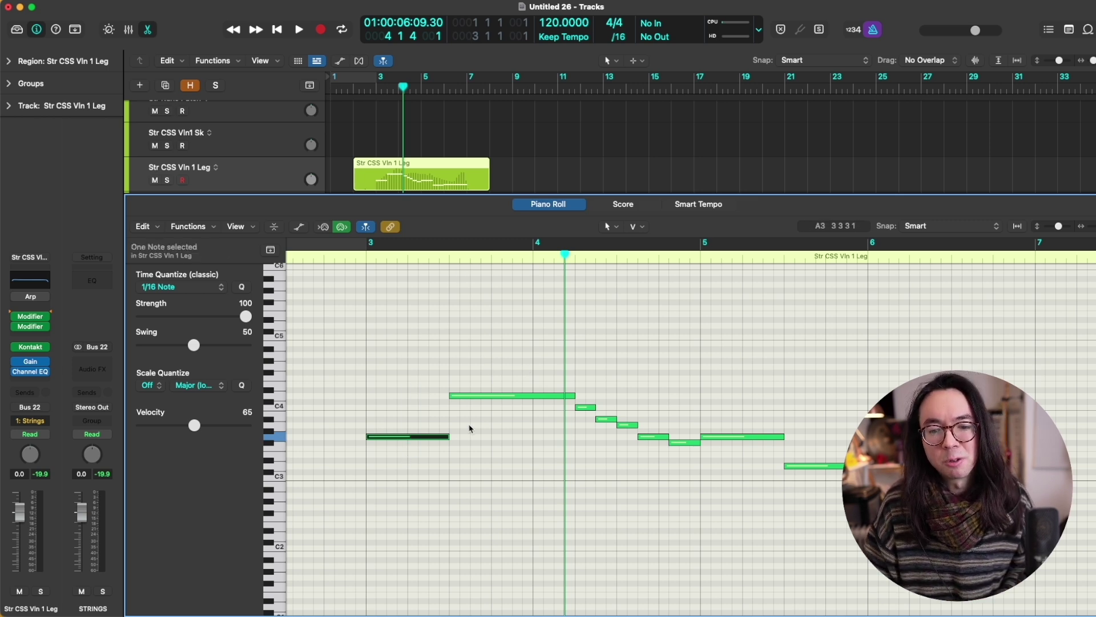
pyautogui.hotkey('alt', 'Right')
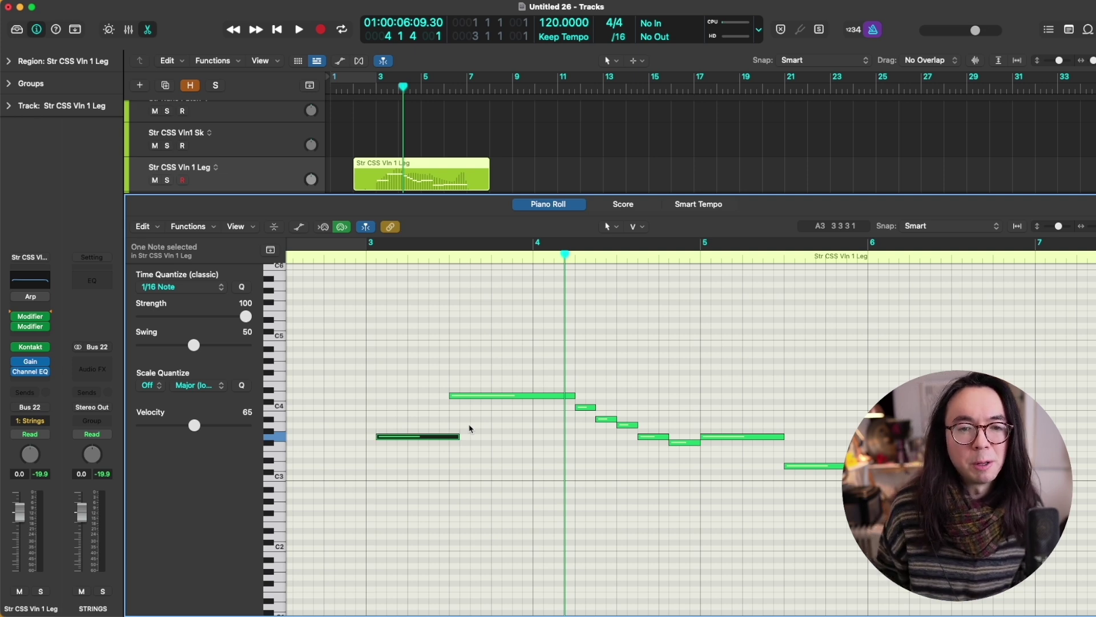
# Play the edited violin part back from just before bar 3.
pyautogui.click(329, 260)
pyautogui.scroll(-2, 342, 291)
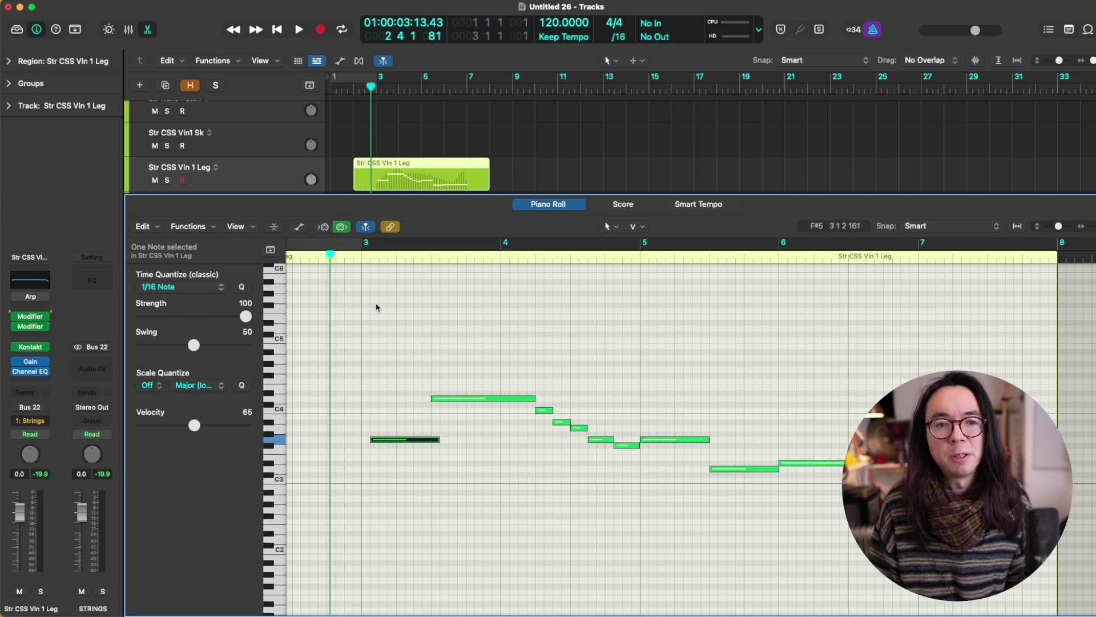
pyautogui.press('space')
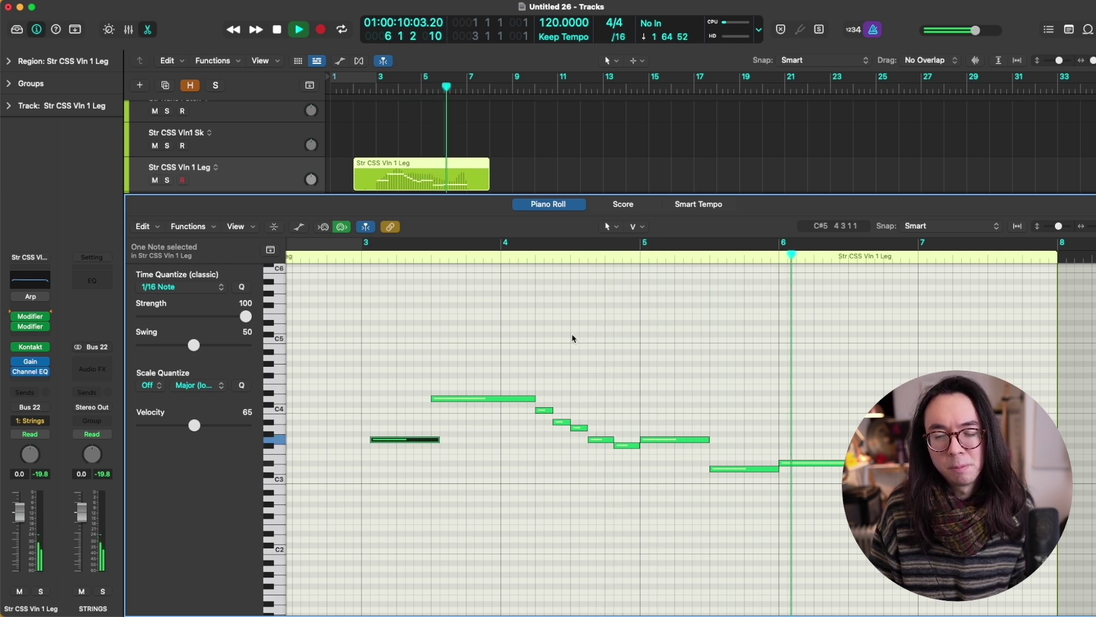
# Review the Stream Deck multi action's four hotkey steps, ending on the fourth step's Numpad = hotkey.
pyautogui.click(560, 212)
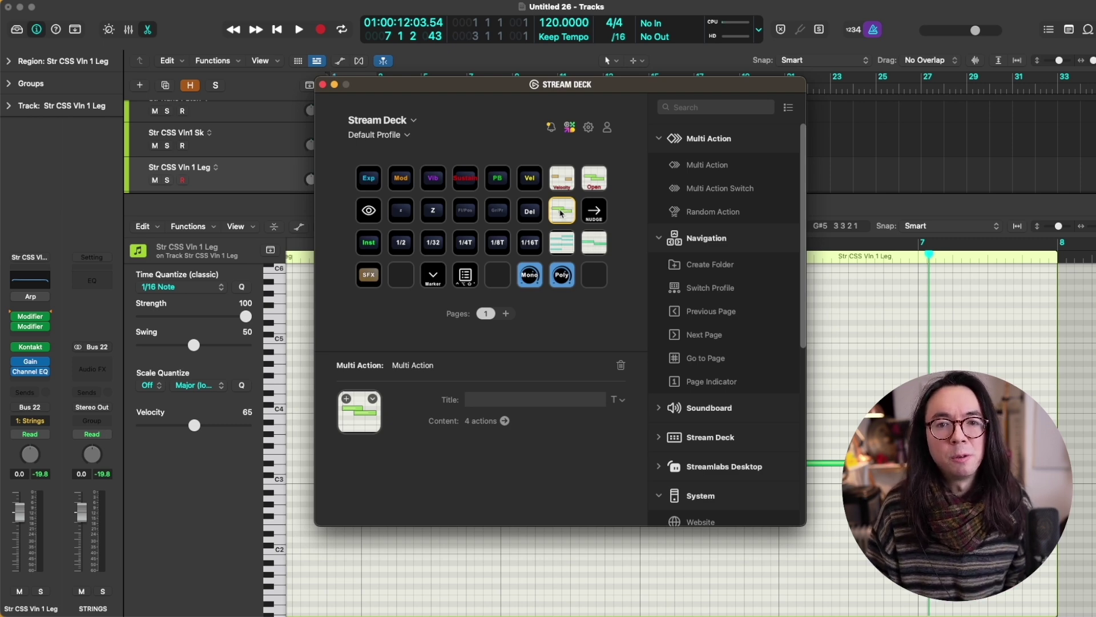
pyautogui.doubleClick(560, 212)
pyautogui.click(405, 164)
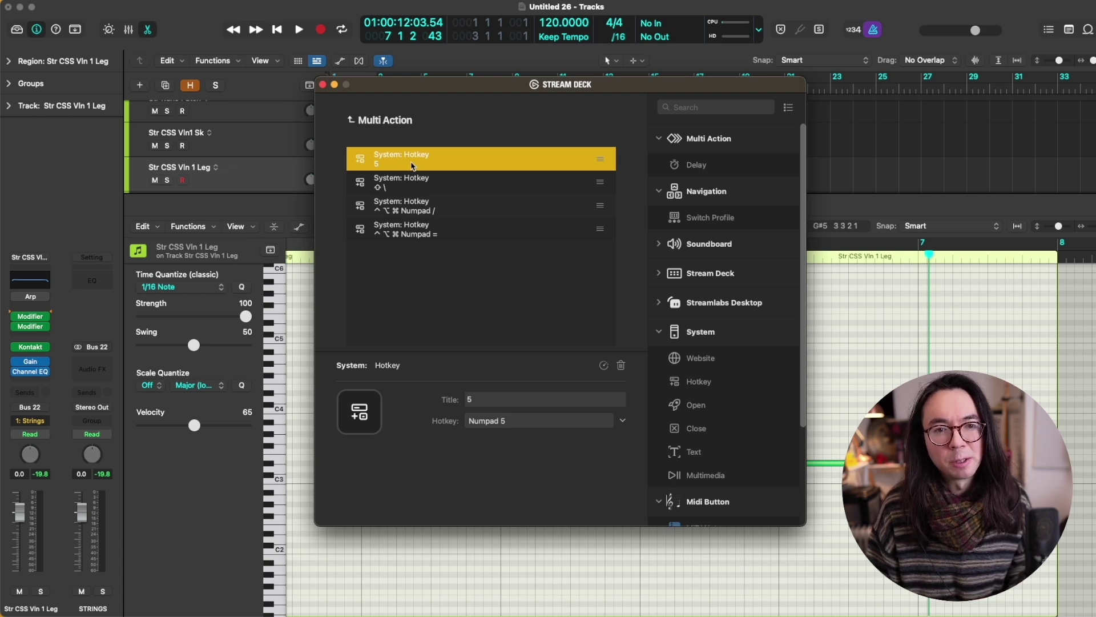
pyautogui.click(419, 184)
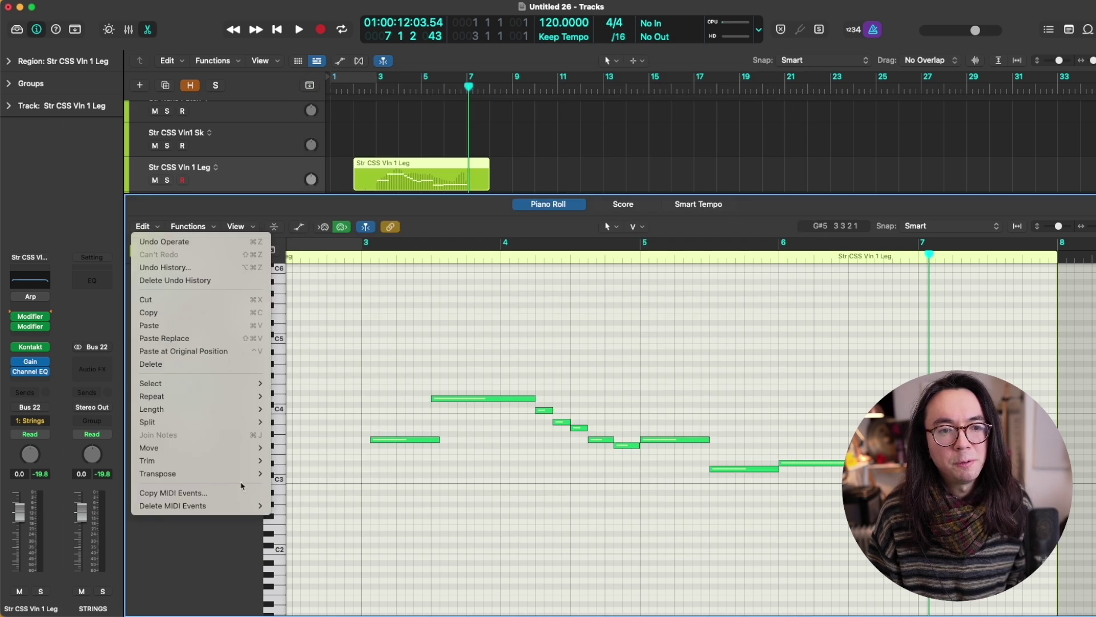
pyautogui.moveTo(245, 460)
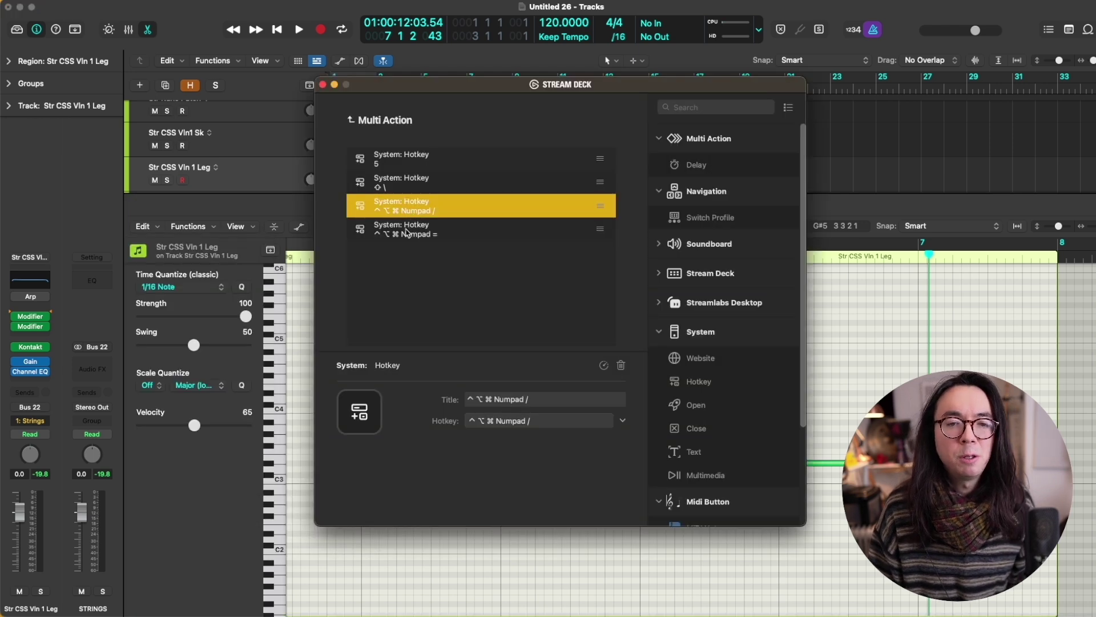
pyautogui.click(409, 231)
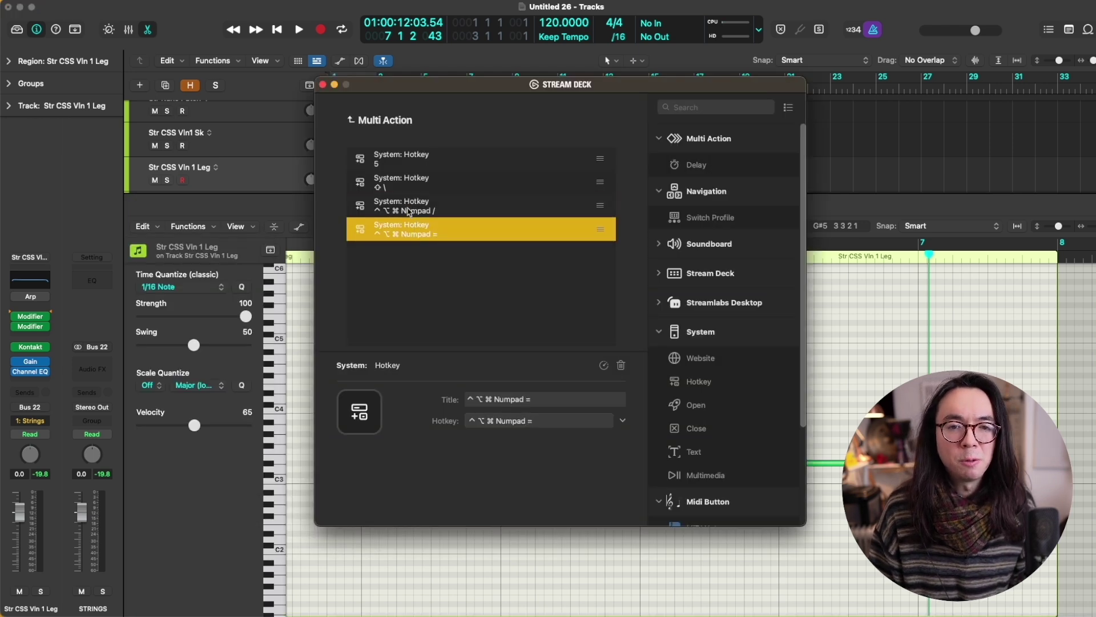
pyautogui.click(409, 212)
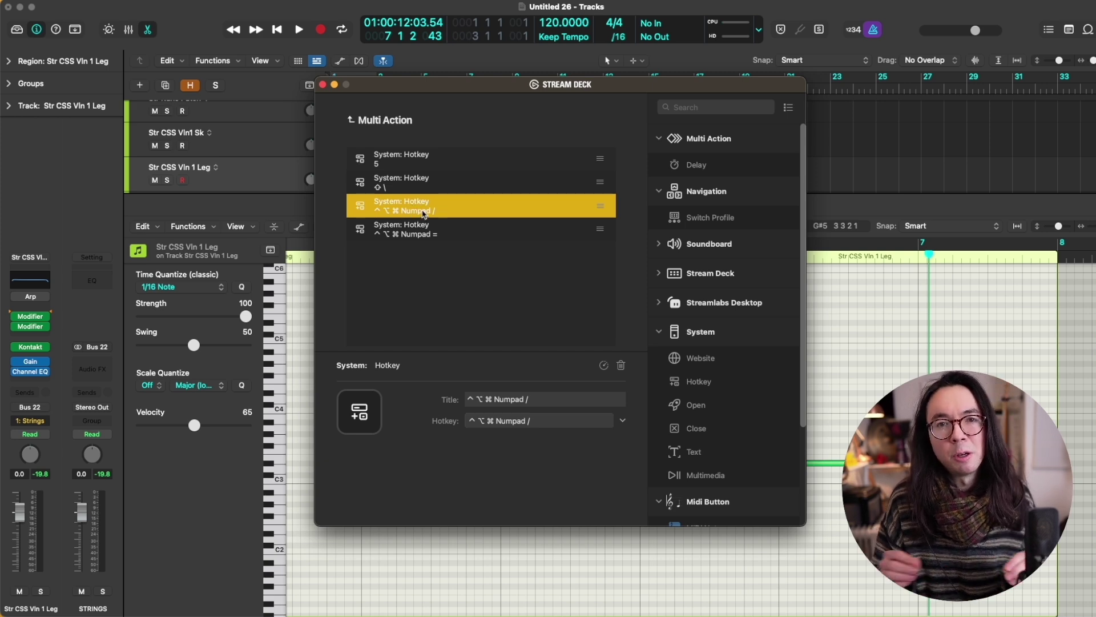
pyautogui.click(424, 229)
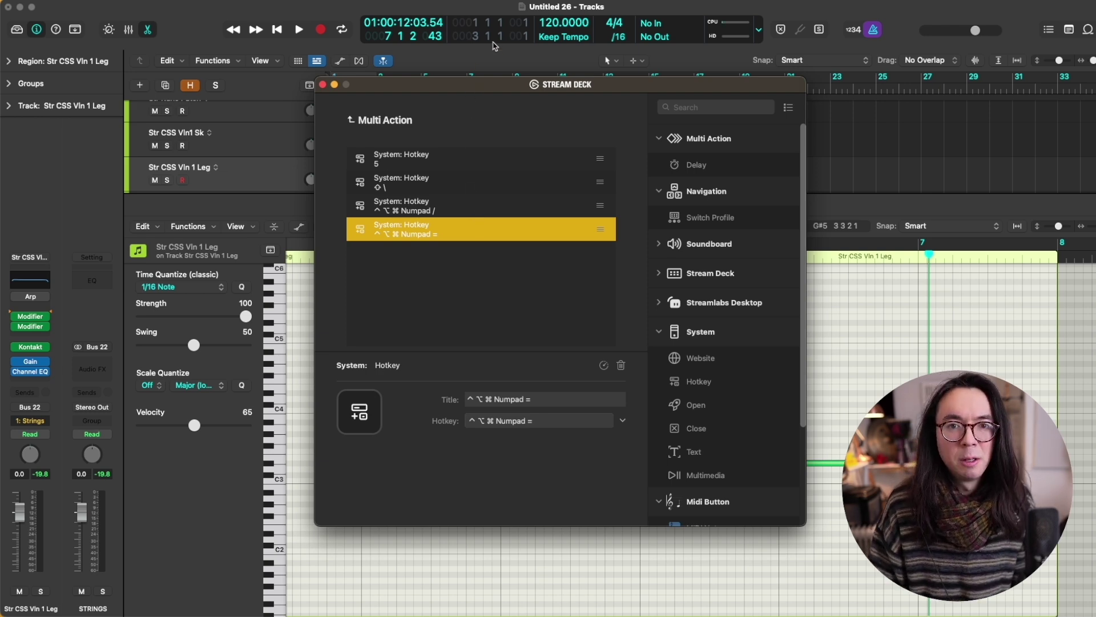
pyautogui.click(463, 16)
# Return to Logic Pro's piano roll showing the Str CSS Vln 1 Leg violin phrase.
pyautogui.hotkey('alt', 'k')
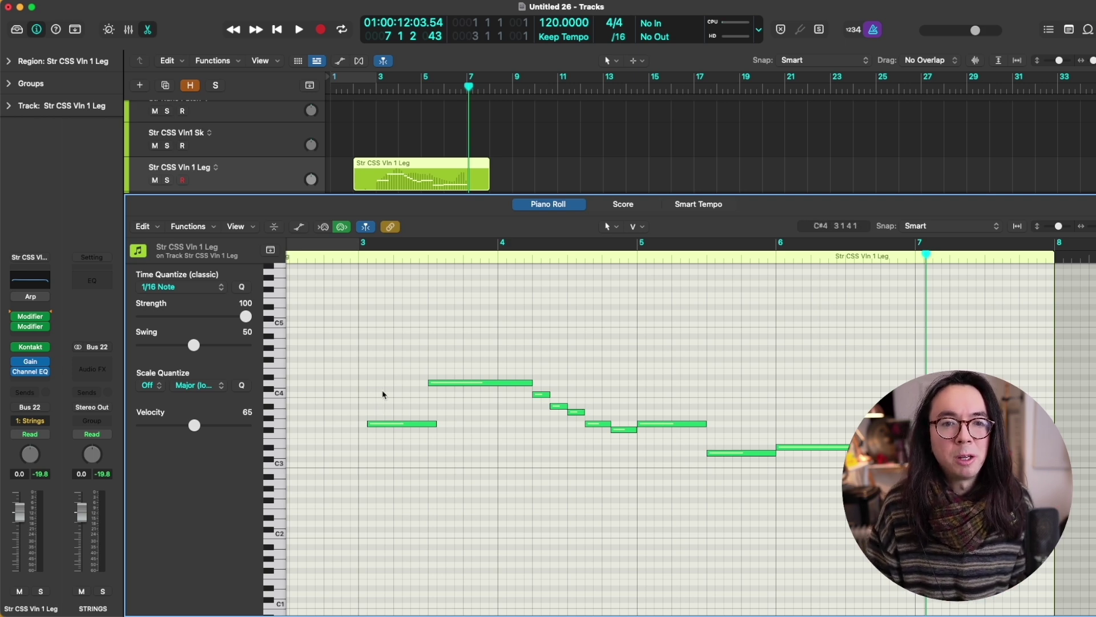
# Review the NudgeFirstNote MIDI Transform's 0 0 0 230 position offset and its Stream Deck hotkey step.
pyautogui.click(188, 226)
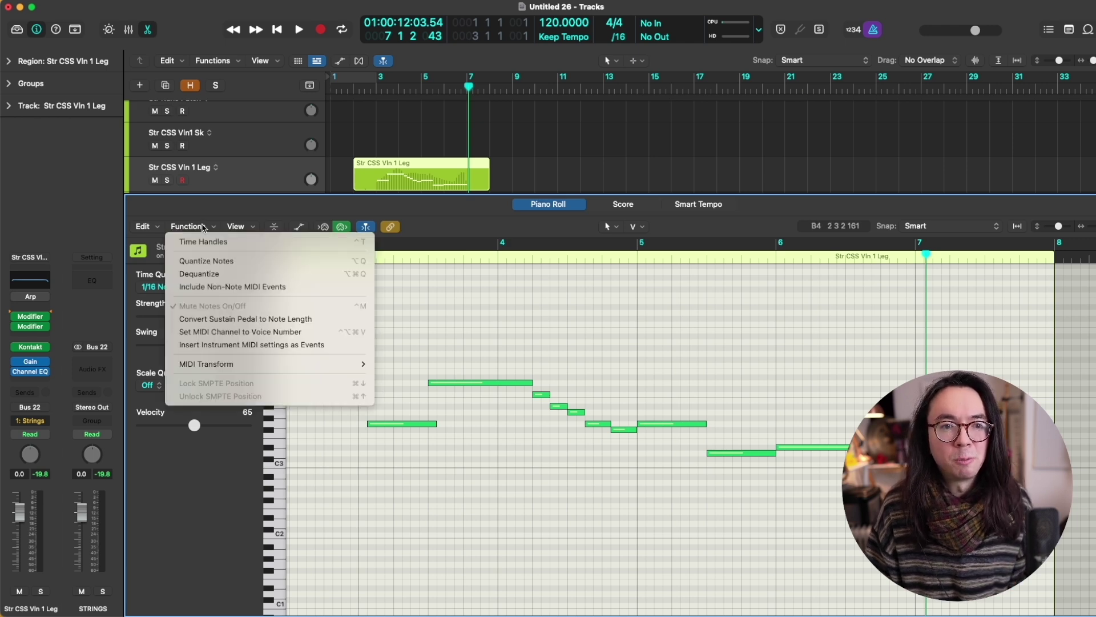
pyautogui.moveTo(301, 365)
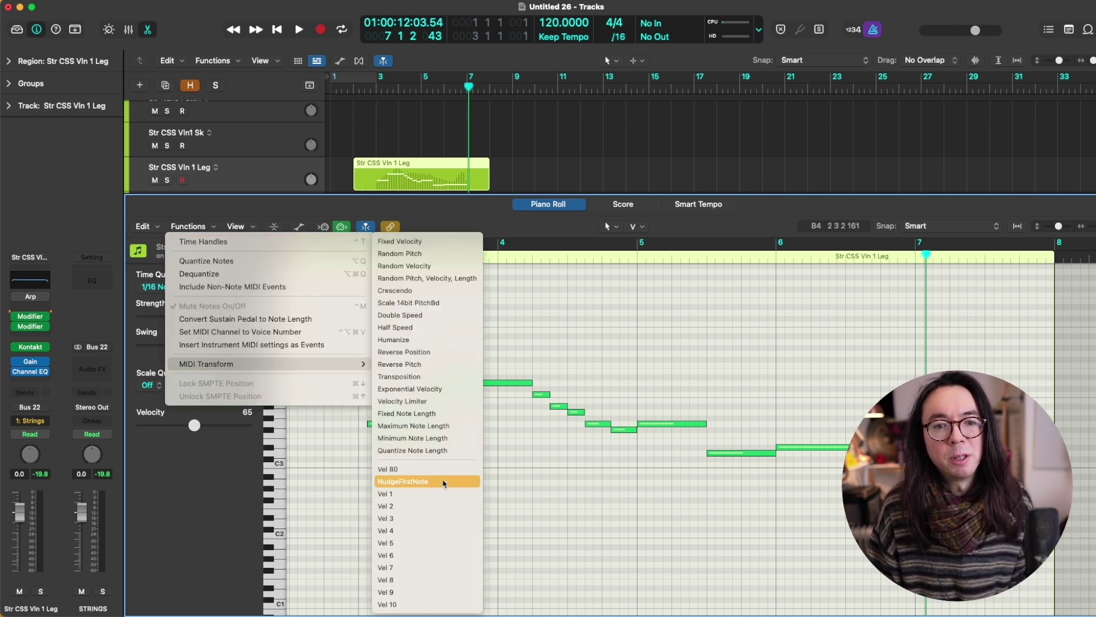
pyautogui.click(422, 482)
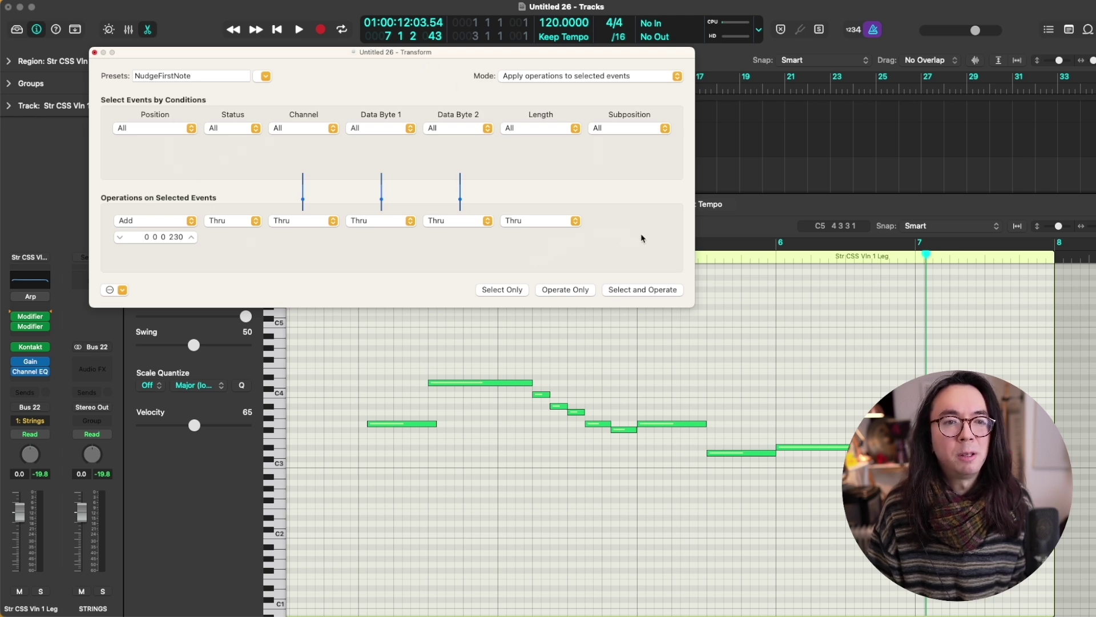
pyautogui.click(174, 237)
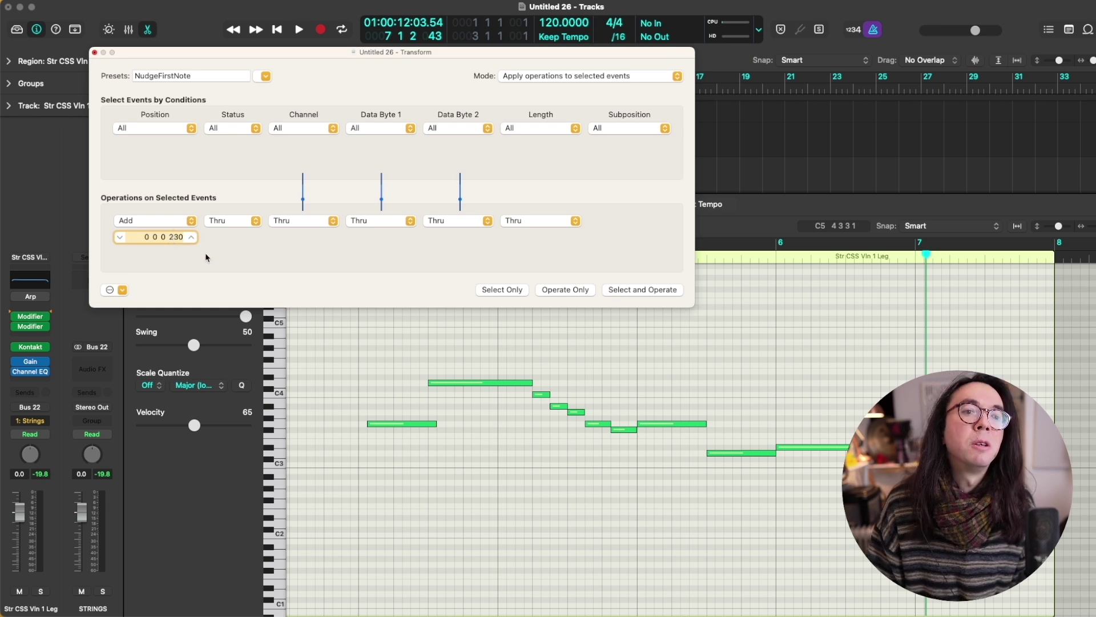
pyautogui.click(207, 254)
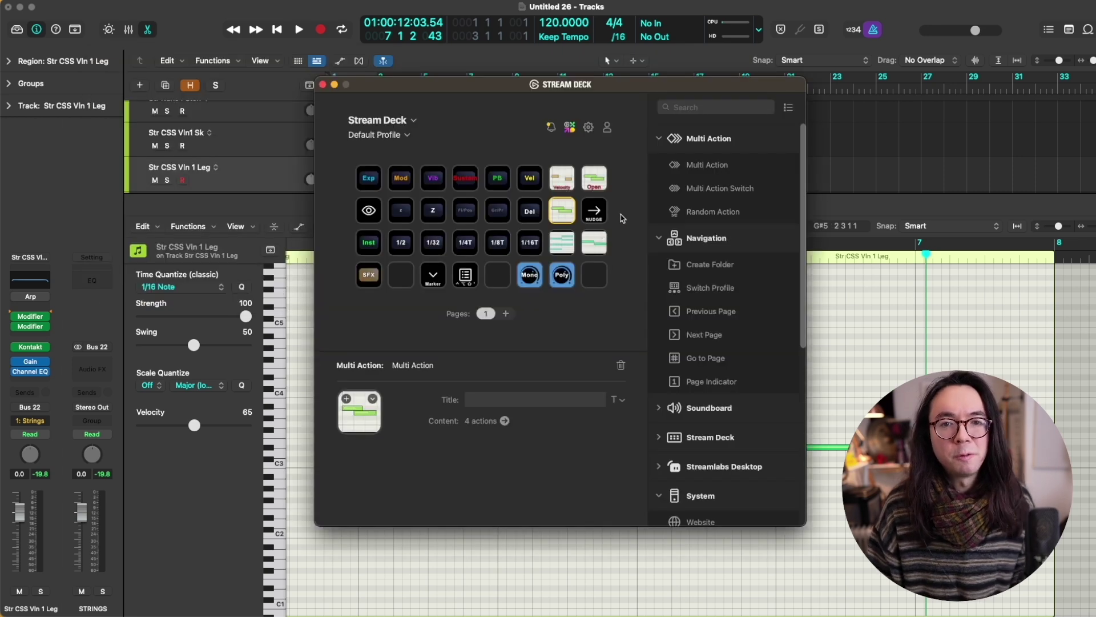
pyautogui.click(599, 210)
pyautogui.click(567, 213)
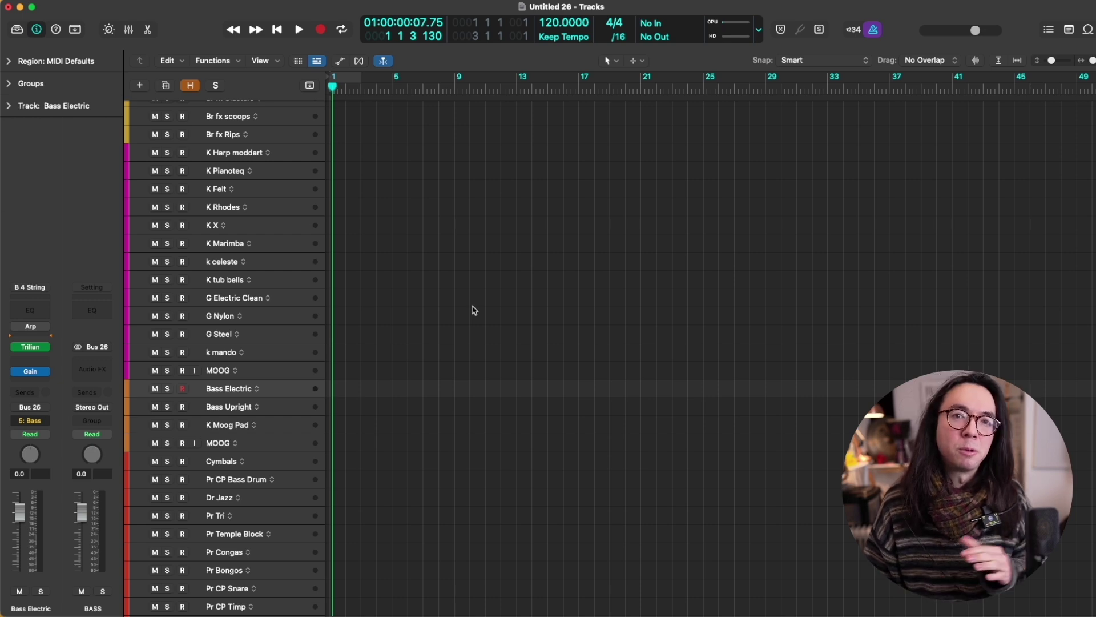
pyautogui.press('v')
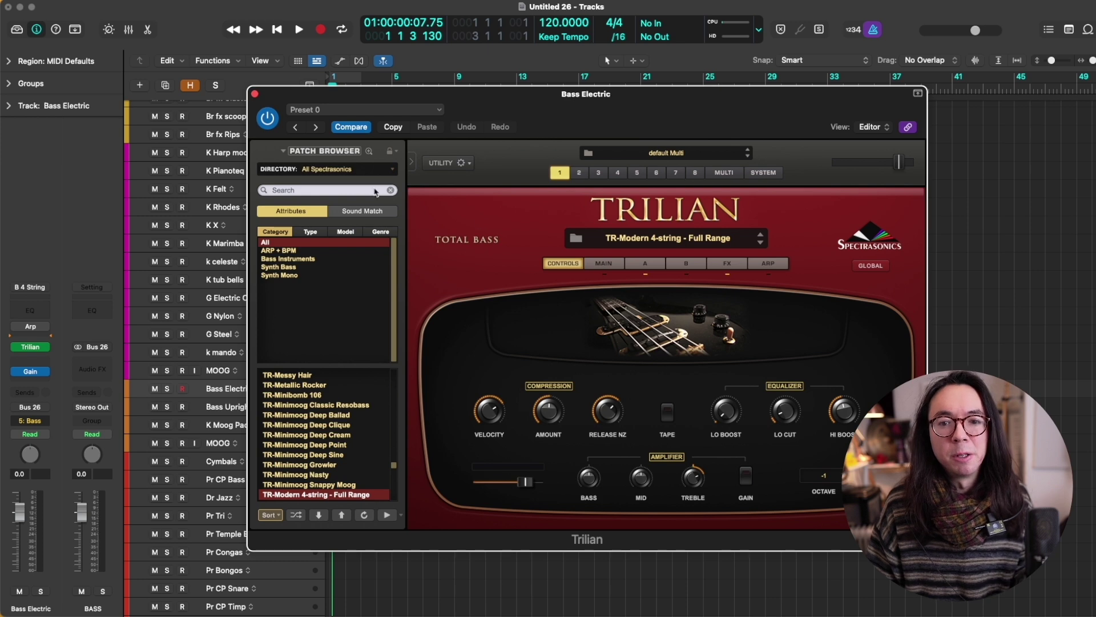
pyautogui.click(256, 95)
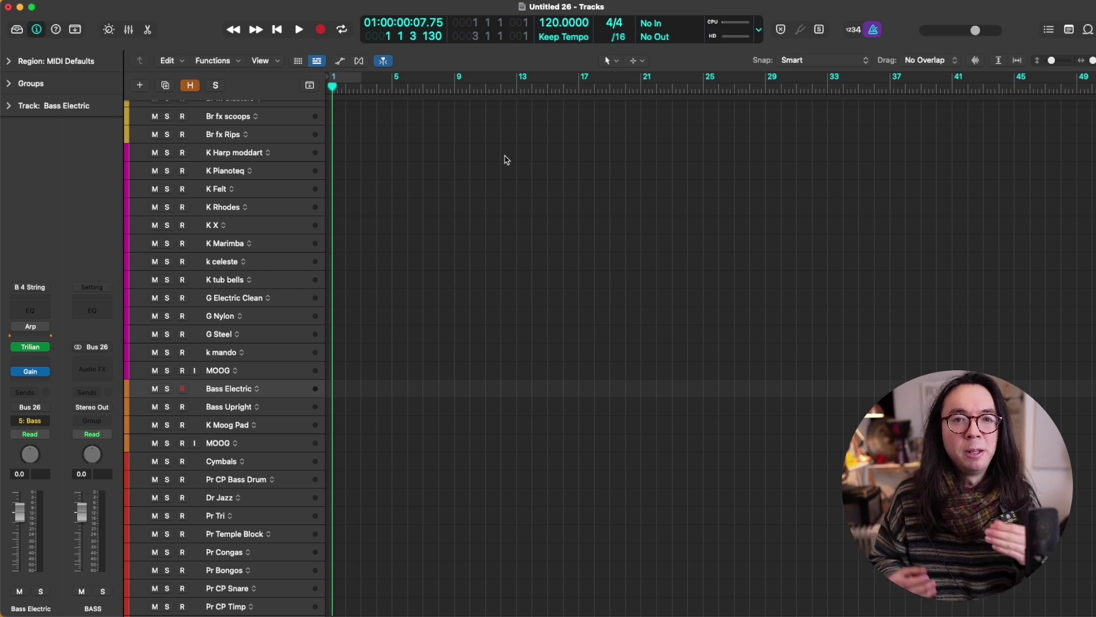
# Play in a bass part and capture it as a Bass Electric region spanning bars 1 to 5.
pyautogui.scroll(-5, 363, 193)
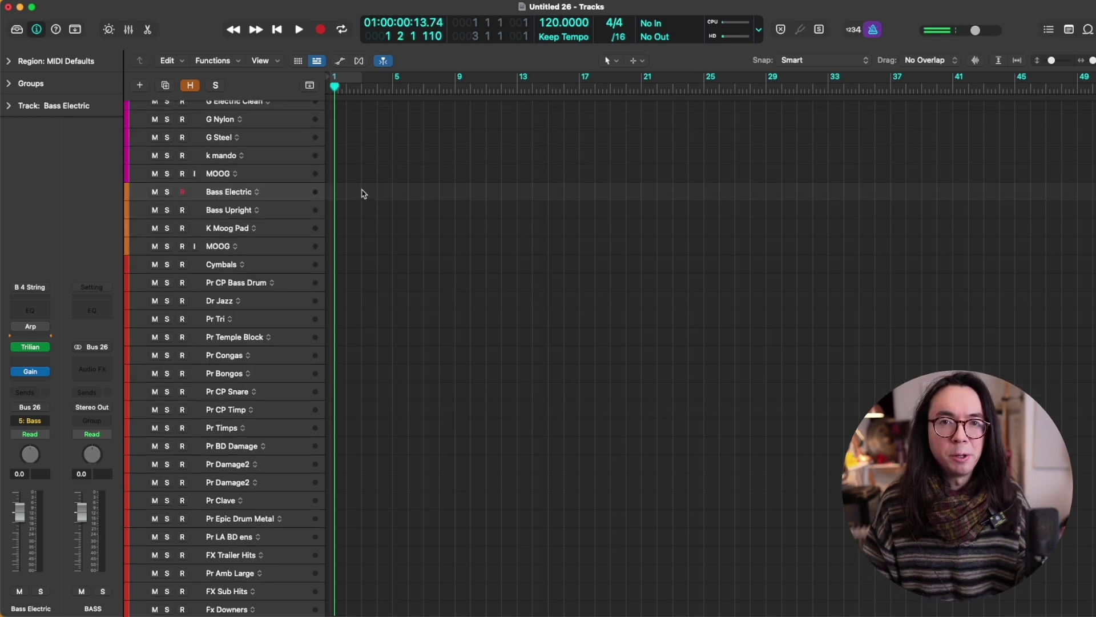
pyautogui.press('space')
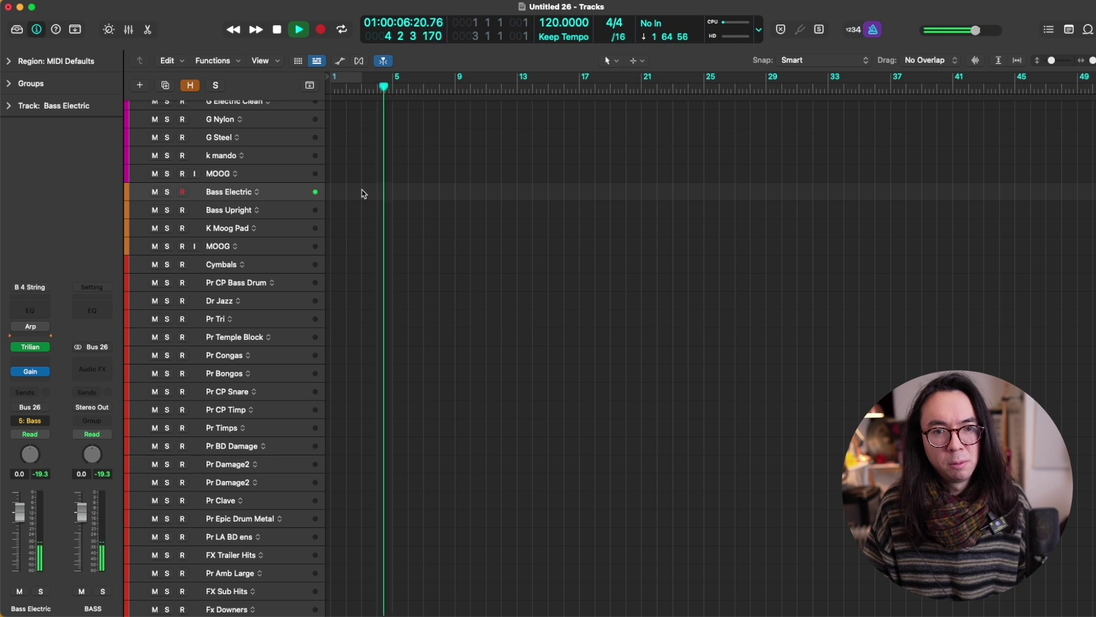
pyautogui.press('space')
pyautogui.hotkey('shift', 'r')
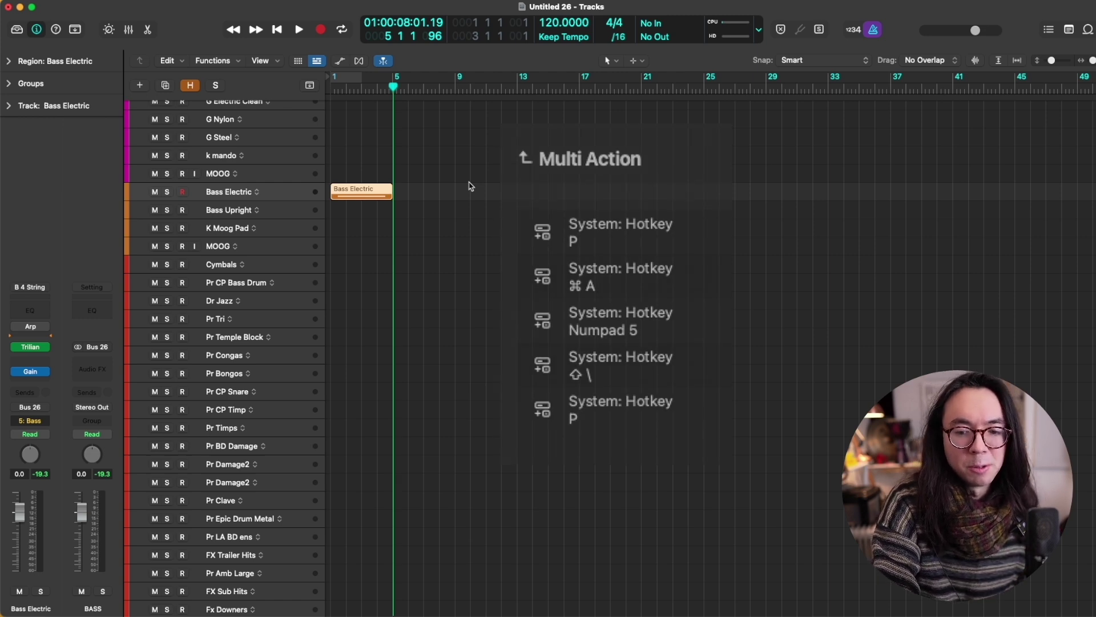
# Trigger the Stream Deck multi action on the captured bass region.
pyautogui.press('p')
pyautogui.press('p')
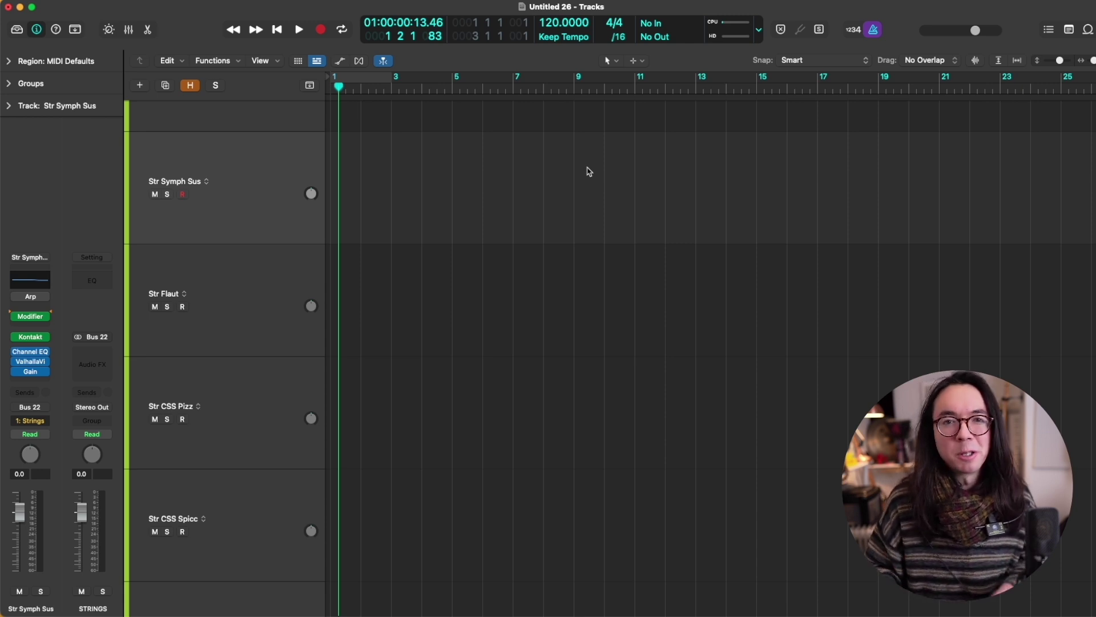
# Play string chords and capture them as a new region on Str Symph Sus.
pyautogui.press('space')
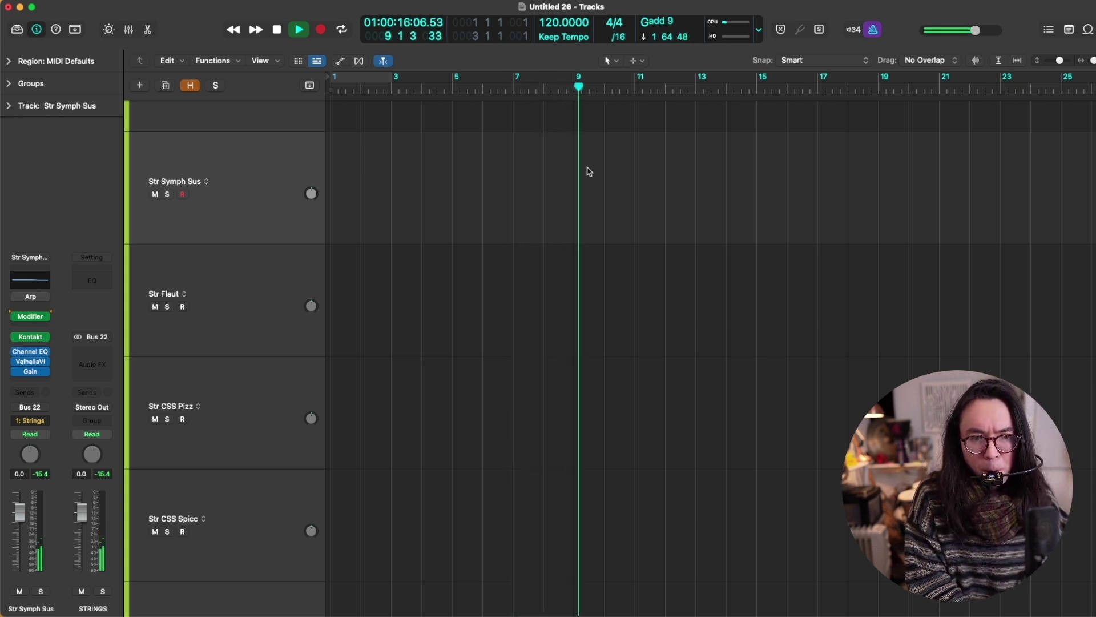
pyautogui.hotkey('shift', 'r')
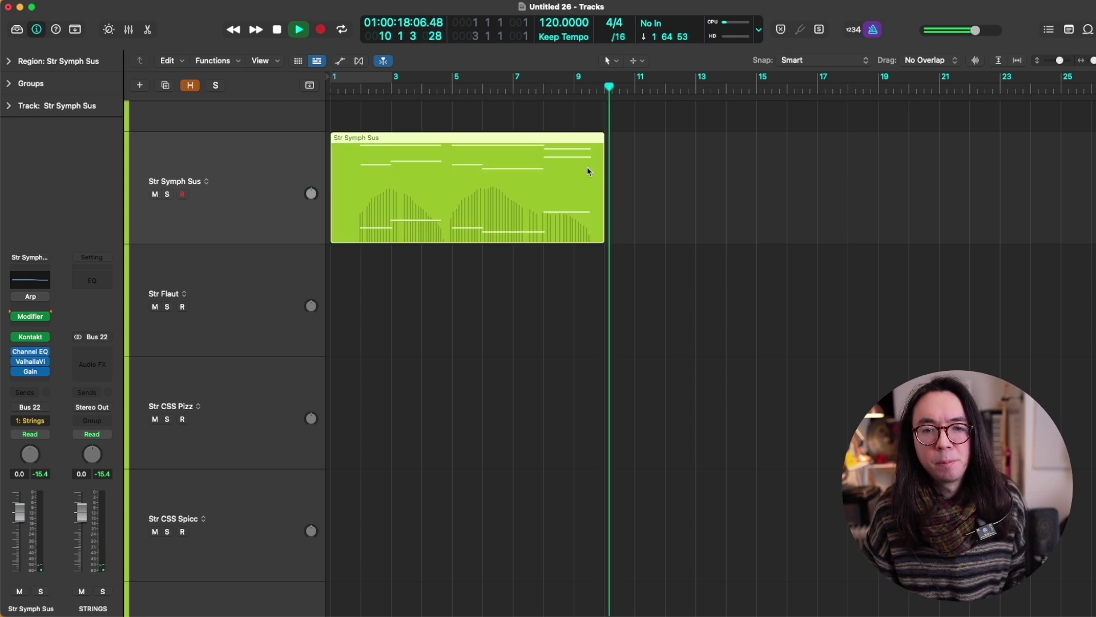
# Open the captured chord region in the Piano Roll and quantize all 13 notes.
pyautogui.press('space')
pyautogui.doubleClick(587, 169)
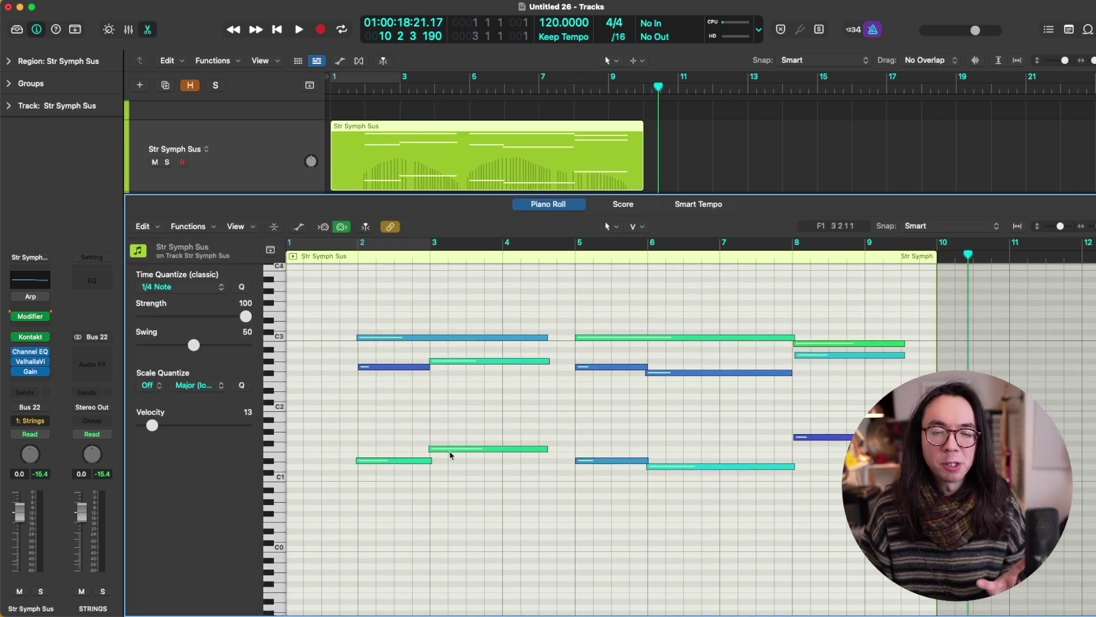
pyautogui.press('super+a')
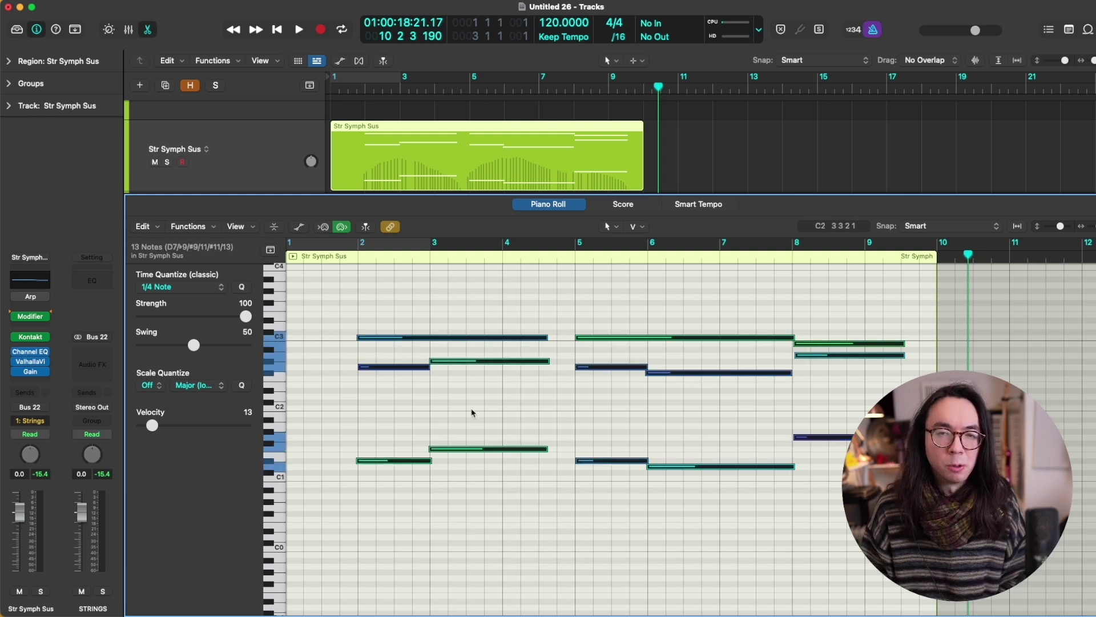
pyautogui.press('q')
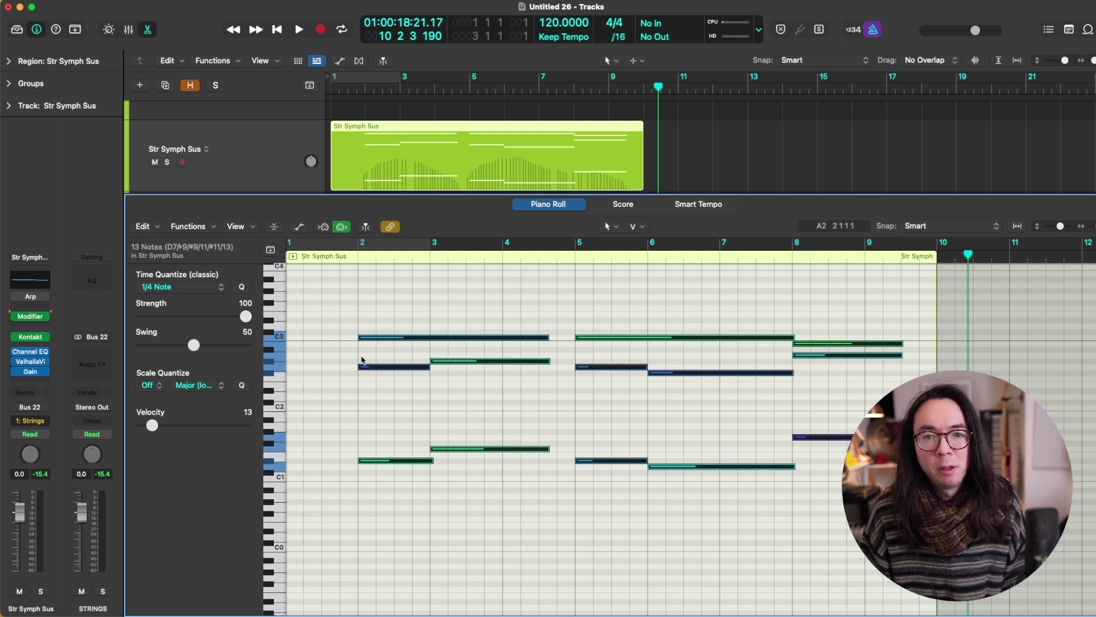
# Nudge the bar 2 and bar 5 chords slightly later.
pyautogui.moveTo(394, 311); pyautogui.dragTo(378, 514)
pyautogui.moveTo(599, 312); pyautogui.dragTo(585, 520)
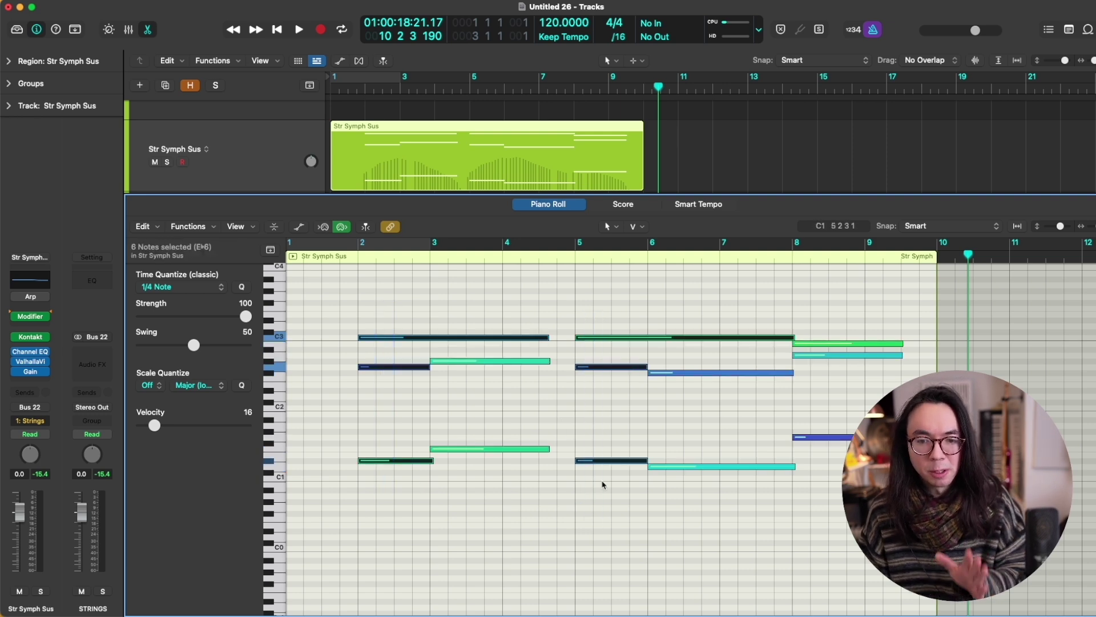
pyautogui.hotkey('alt', 'Right')
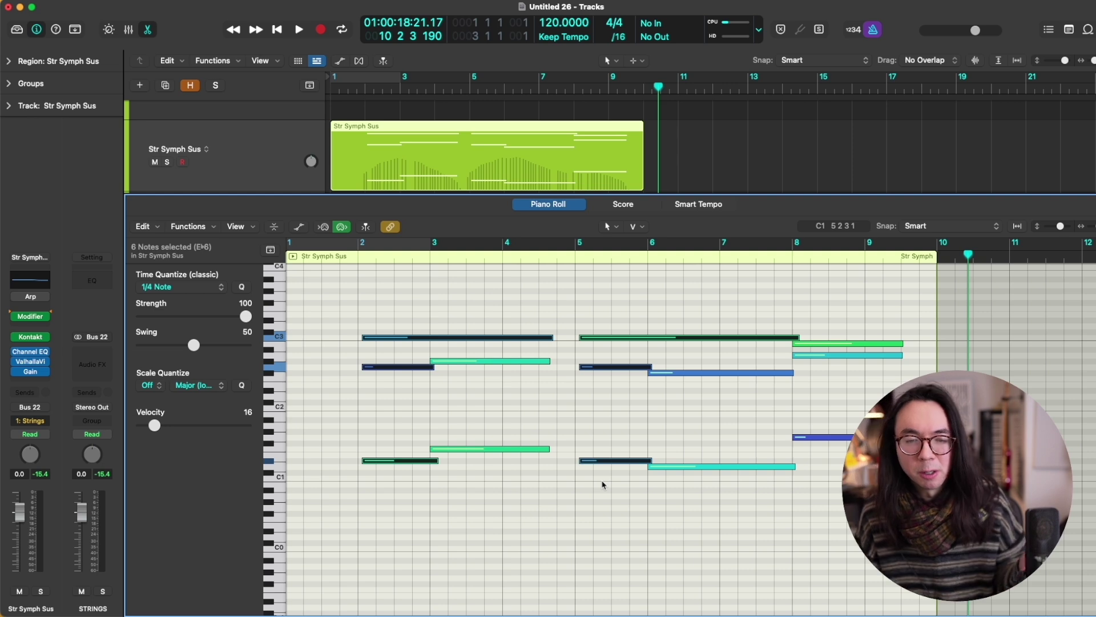
pyautogui.click(411, 499)
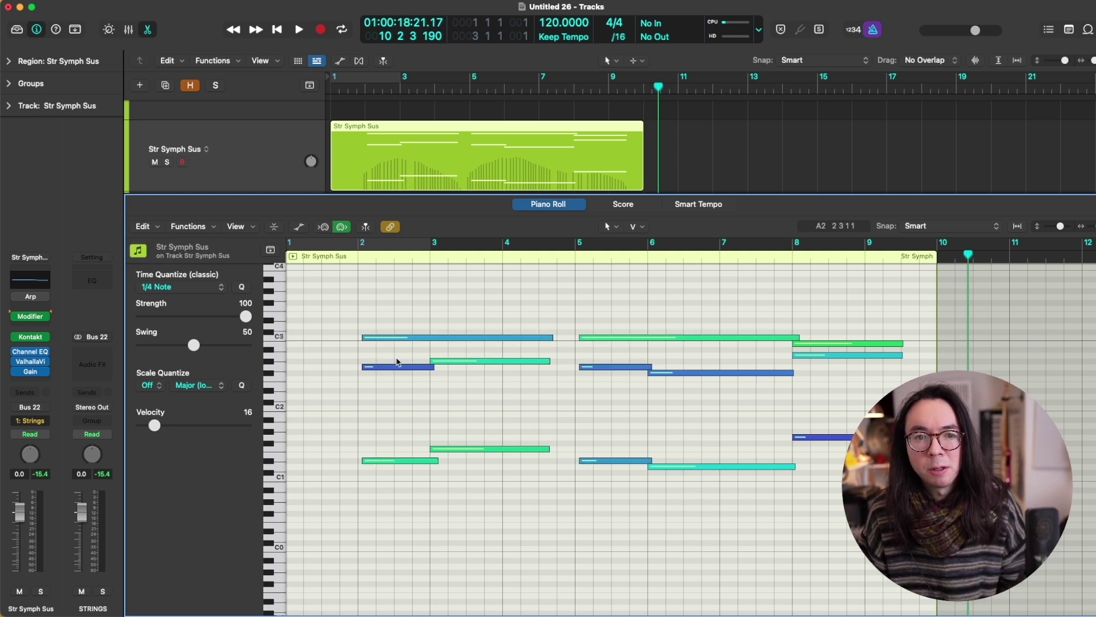
# Adjust velocities of the bar-2 notes and the notes across bars 5–8 toward 65.
pyautogui.moveTo(398, 358); pyautogui.dragTo(444, 374)
pyautogui.press('super+z')
pyautogui.moveTo(428, 443); pyautogui.dragTo(474, 480)
pyautogui.press('super+z')
pyautogui.moveTo(633, 349); pyautogui.dragTo(674, 385)
pyautogui.moveTo(653, 427); pyautogui.dragTo(638, 474)
pyautogui.moveTo(778, 318); pyautogui.dragTo(816, 350)
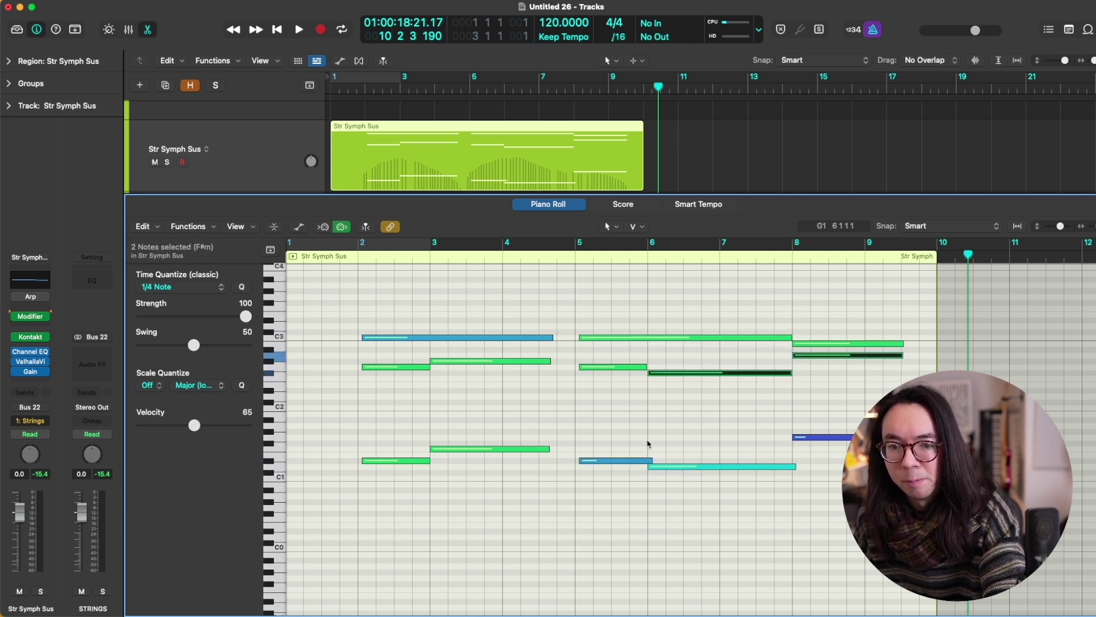
pyautogui.moveTo(628, 423); pyautogui.dragTo(820, 497)
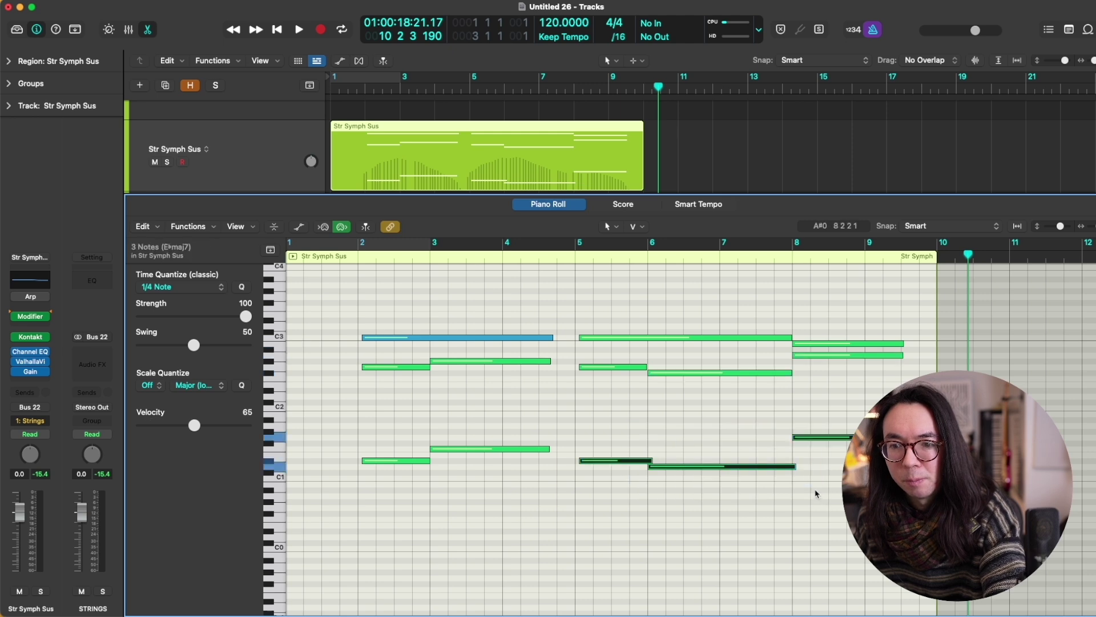
# Raise the bar-2 C3 note's velocity to 65 and close the note editor.
pyautogui.click(475, 338)
pyautogui.press('super+z')
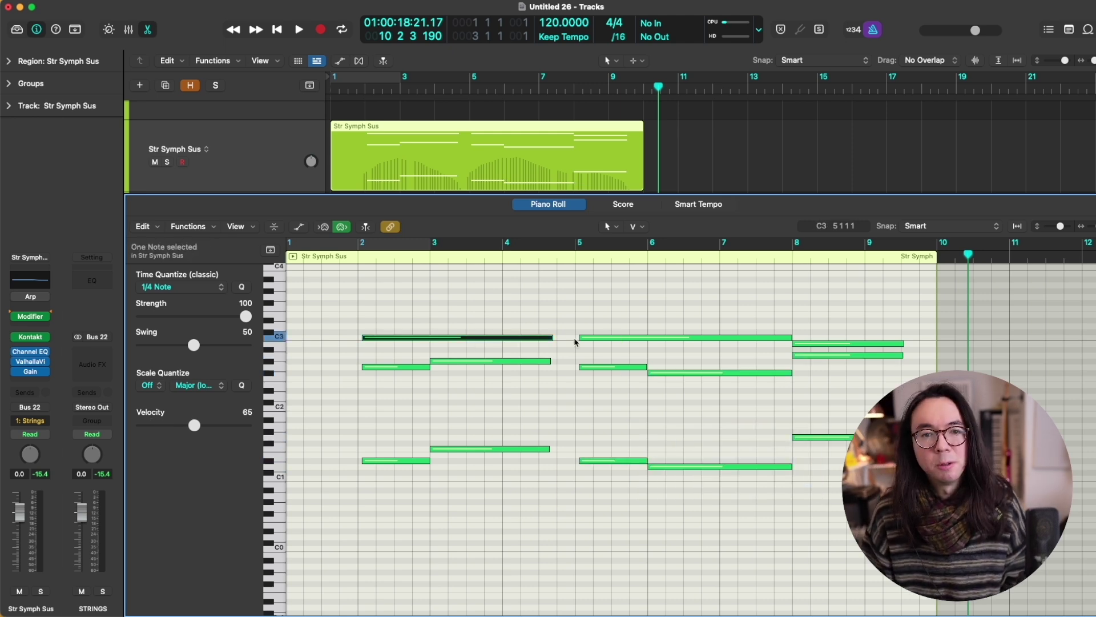
pyautogui.click(628, 331)
pyautogui.scroll(-1, 575, 328)
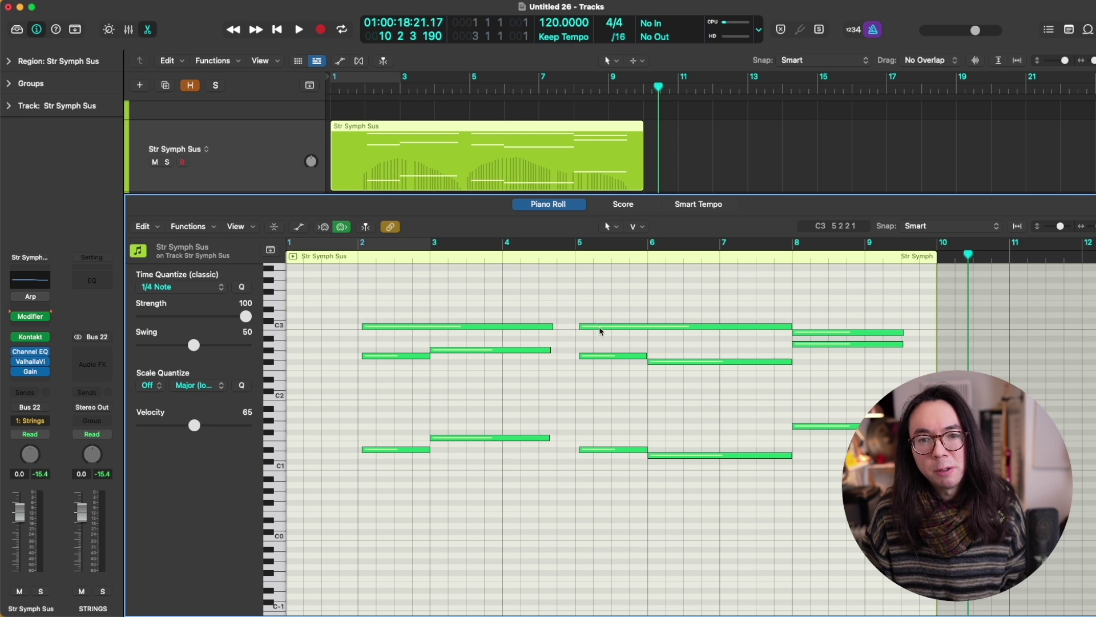
pyautogui.scroll(1, 571, 338)
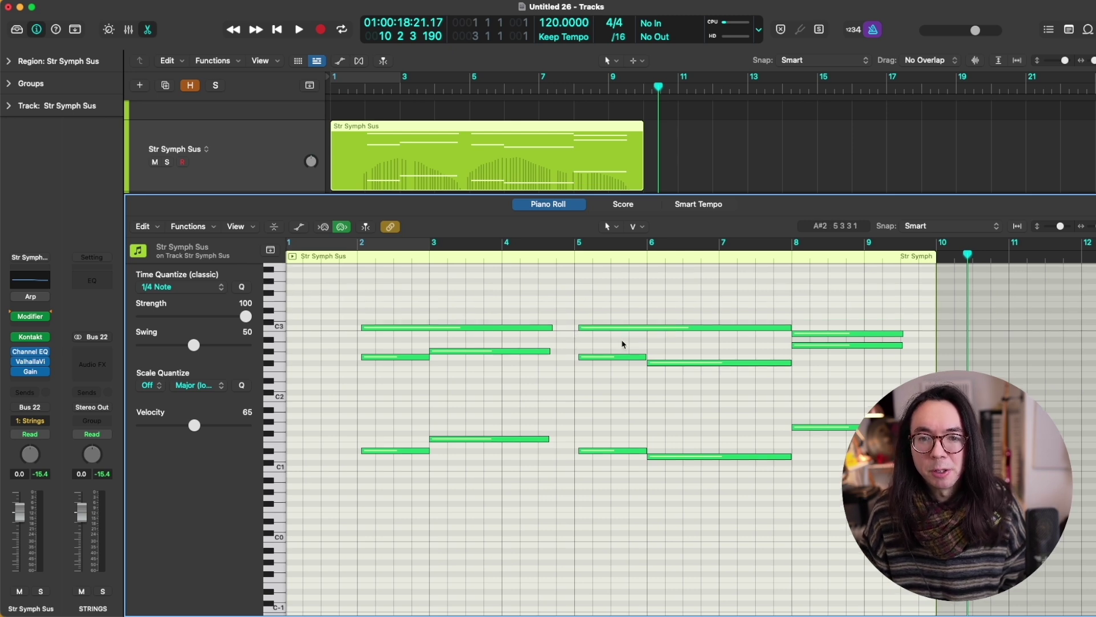
pyautogui.scroll(3, 580, 357)
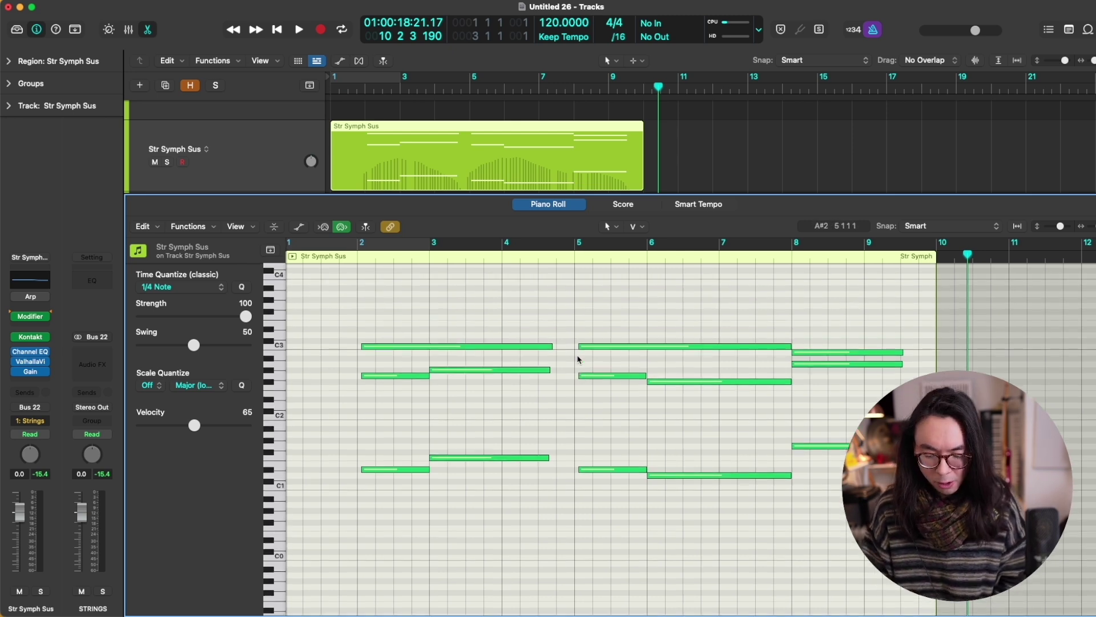
pyautogui.press('e')
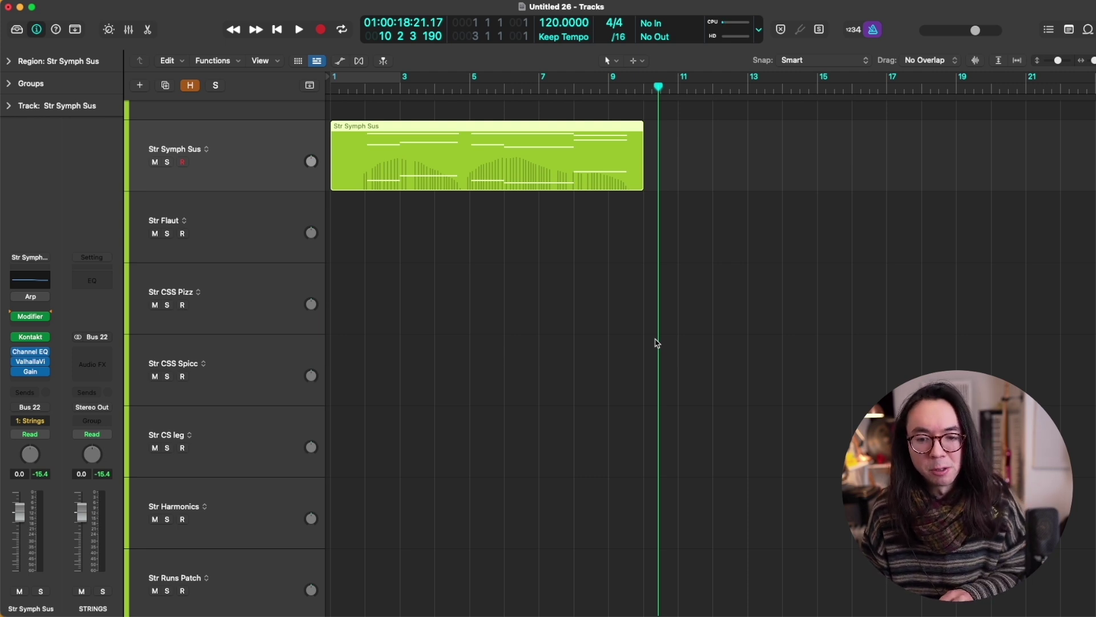
# Split the Str Symph Sus chord region into one region per voice across three tracks.
pyautogui.click(547, 219)
pyautogui.click(544, 184)
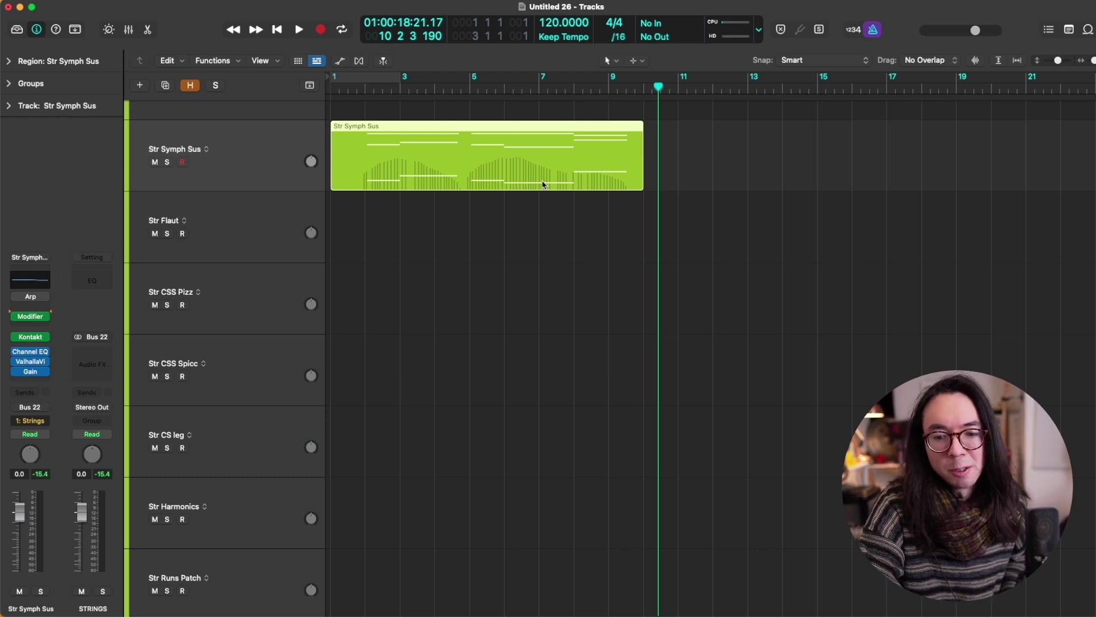
pyautogui.press('e')
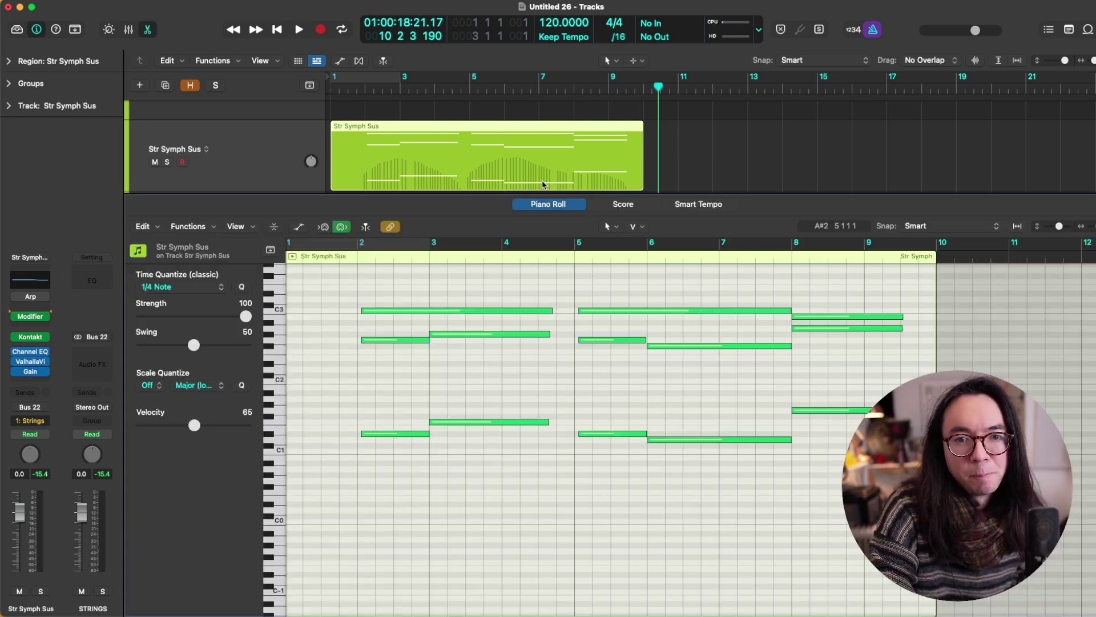
pyautogui.press('e')
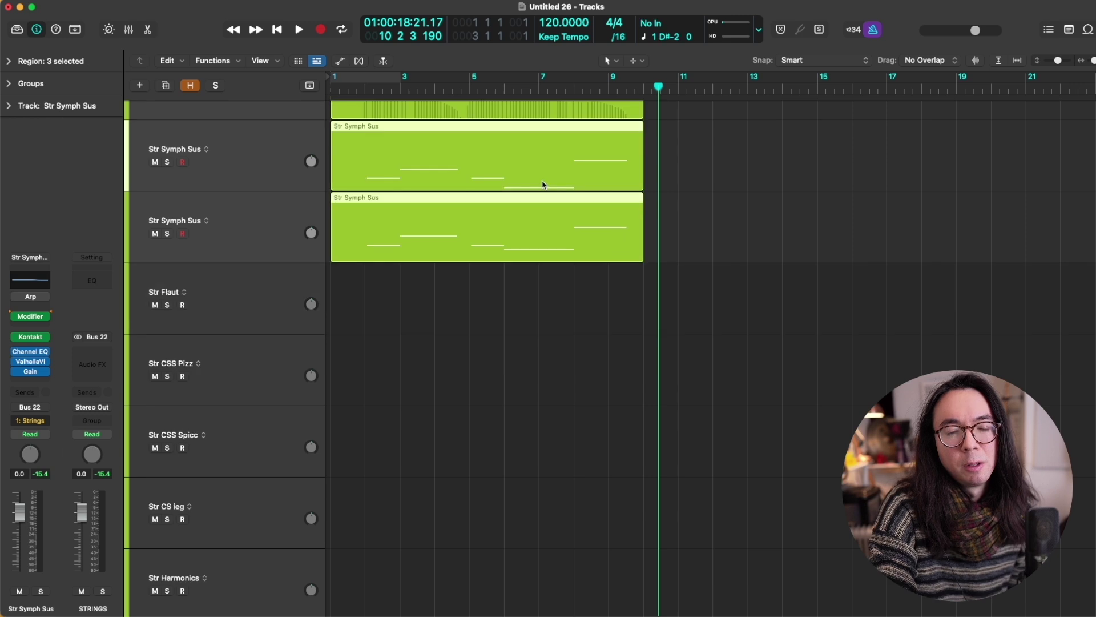
# Enlarge the track rows and show the Ch. 1 Expression automation lanes.
pyautogui.scroll(3, 537, 189)
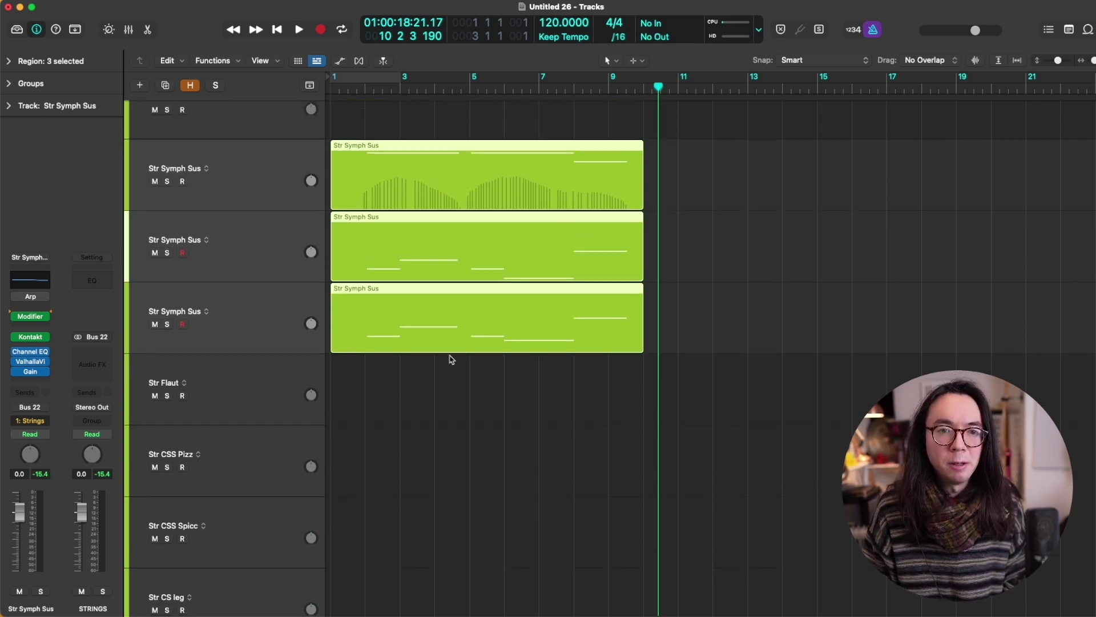
pyautogui.hotkey('ctrl', 'alt', 'Up')
pyautogui.hotkey('ctrl', 'alt', 'Up')
pyautogui.hotkey('ctrl', 'alt', 'Up')
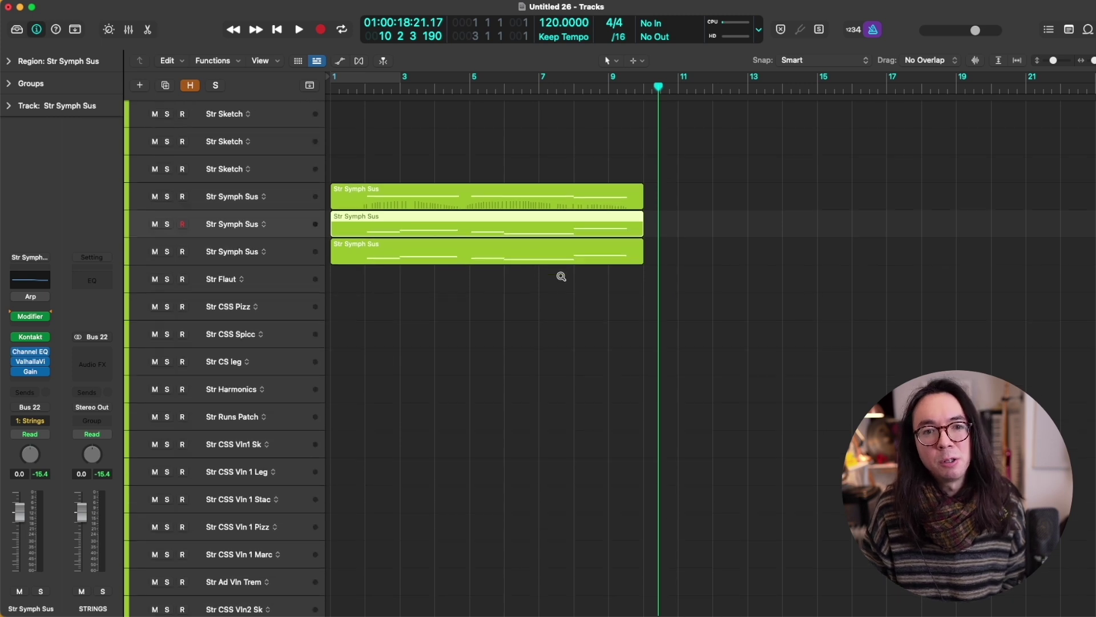
pyautogui.hotkey('ctrl', 'alt', 'Down')
pyautogui.hotkey('ctrl', 'alt', 'Down')
pyautogui.hotkey('ctrl', 'alt', 'Down')
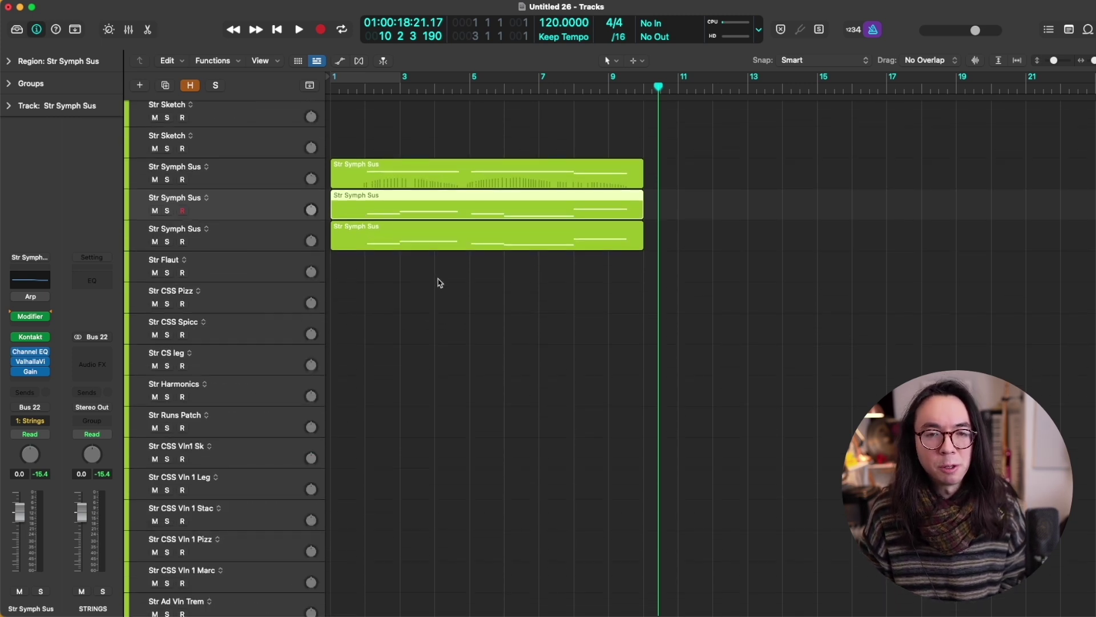
pyautogui.scroll(1, 382, 245)
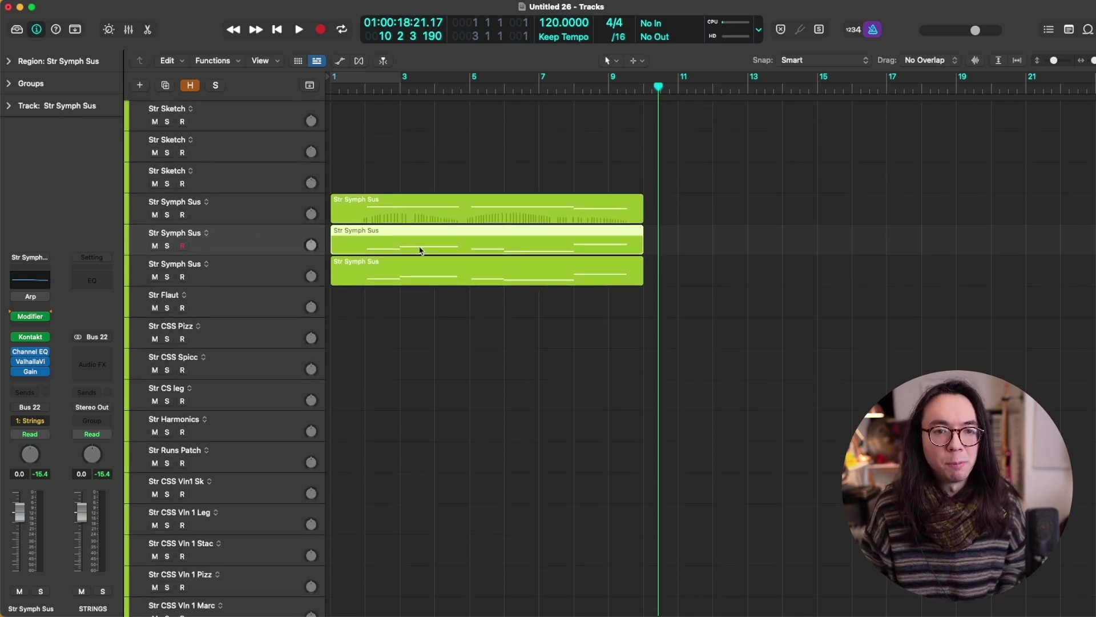
pyautogui.hotkey('ctrl', 'alt', 'Down')
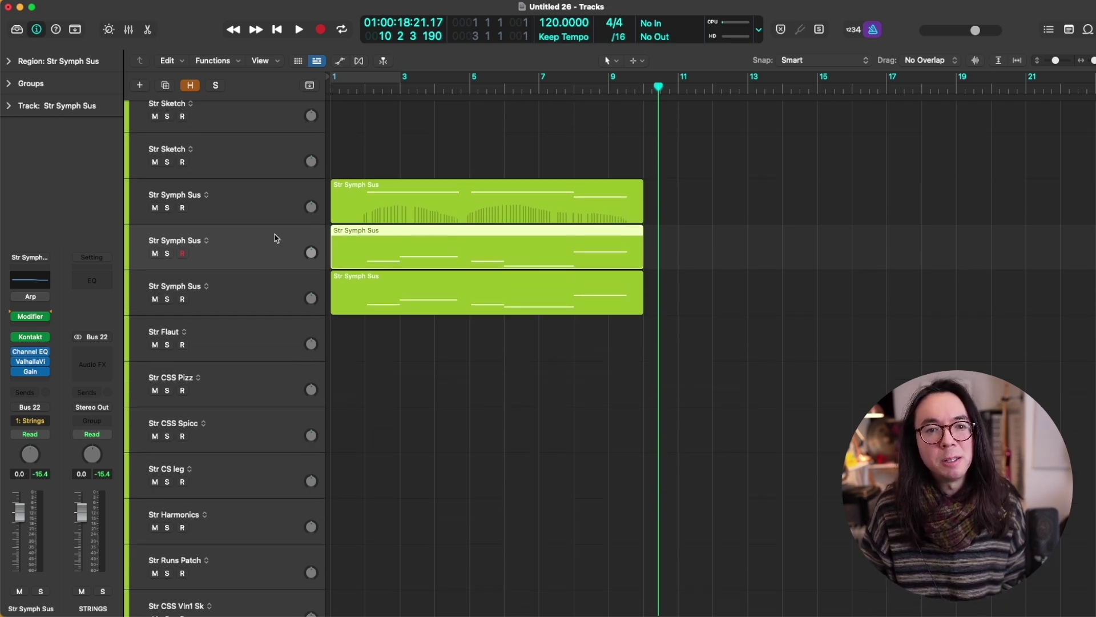
pyautogui.press('a')
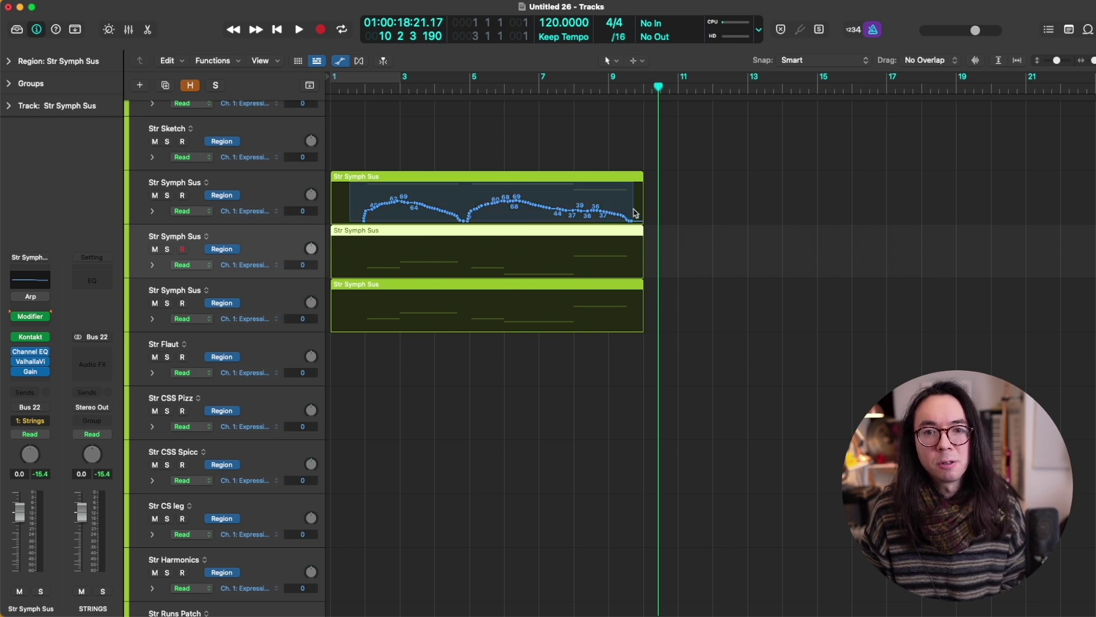
# Copy the top region's Ch. 1 Expression curve into the second and third Str Symph Sus regions.
pyautogui.press('super+a')
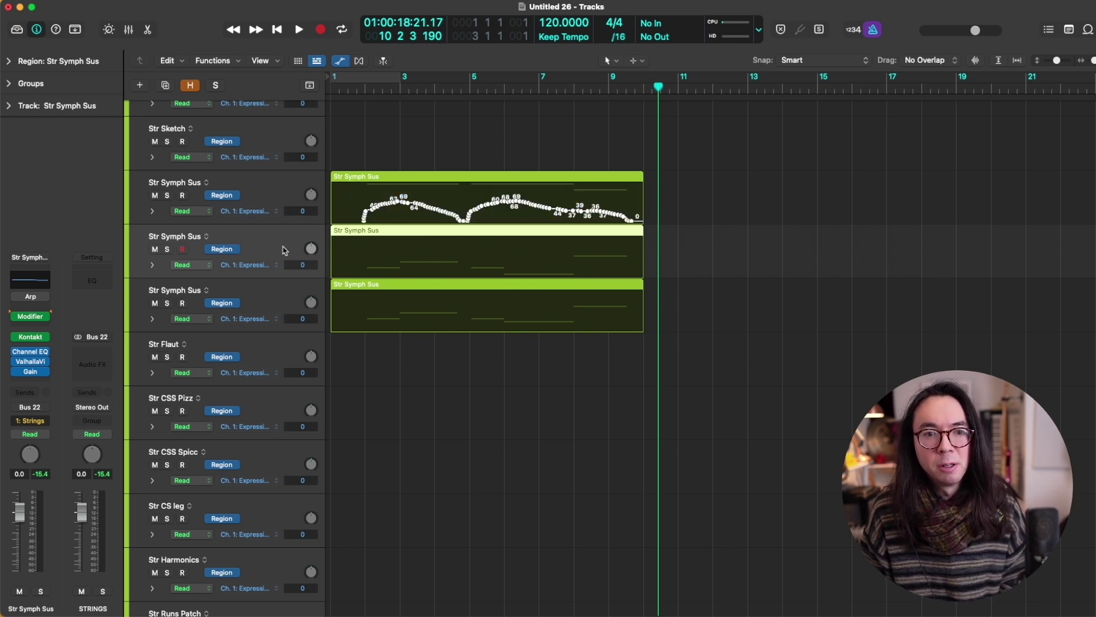
pyautogui.press('super+v')
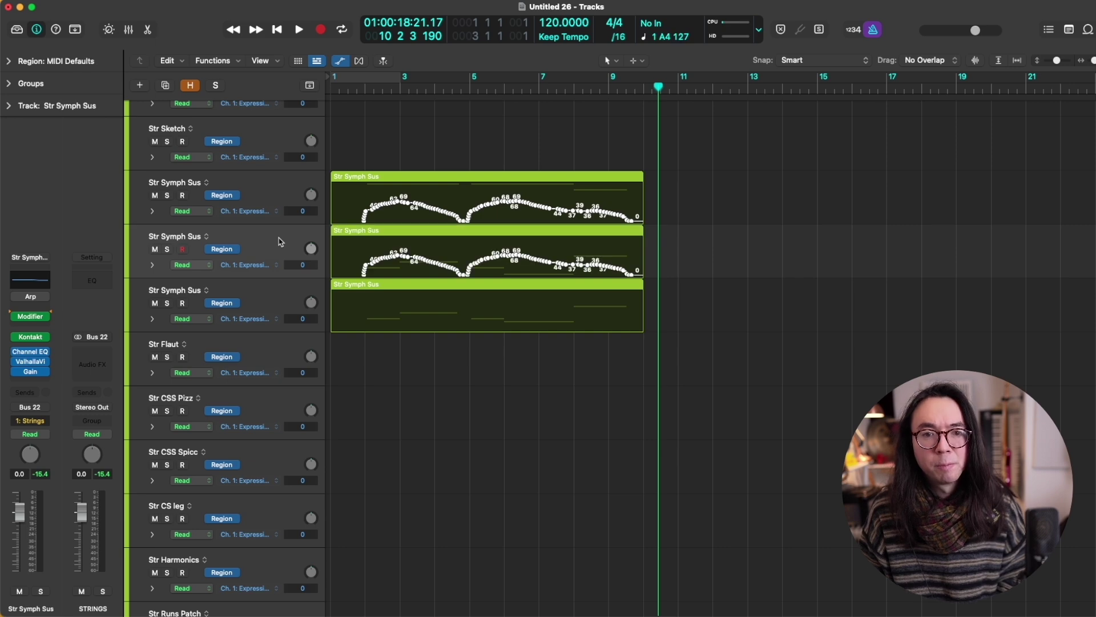
pyautogui.click(273, 301)
pyautogui.press('super+v')
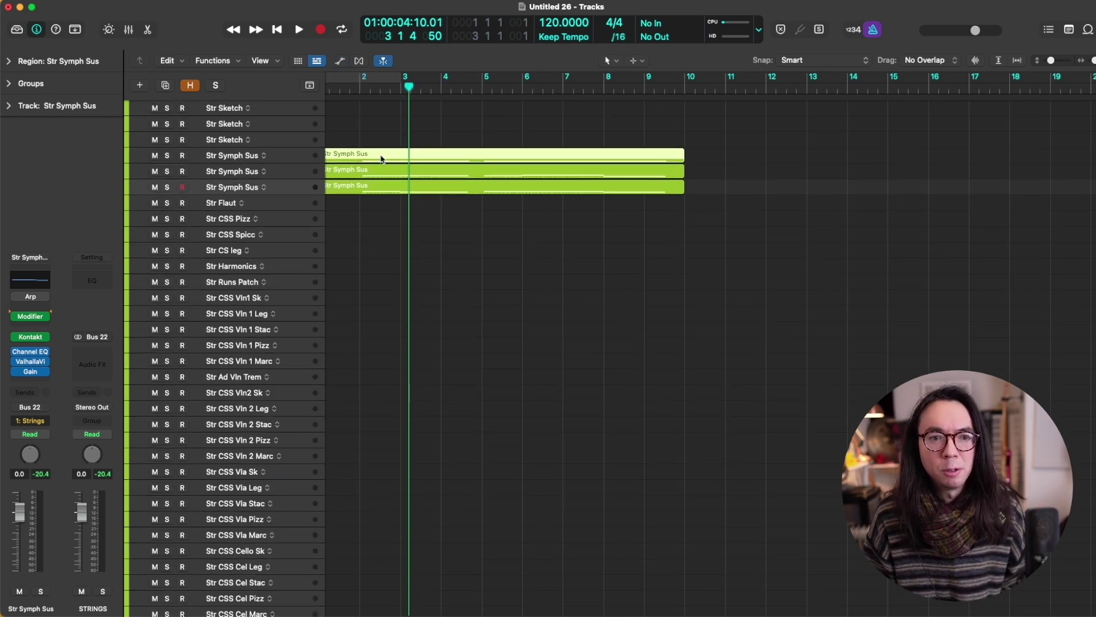
# Copy the Str Symph Sus regions down onto the Vln 1, Vla and Cel Leg tracks.
pyautogui.moveTo(381, 161); pyautogui.dragTo(367, 411)
pyautogui.press('super+Up')
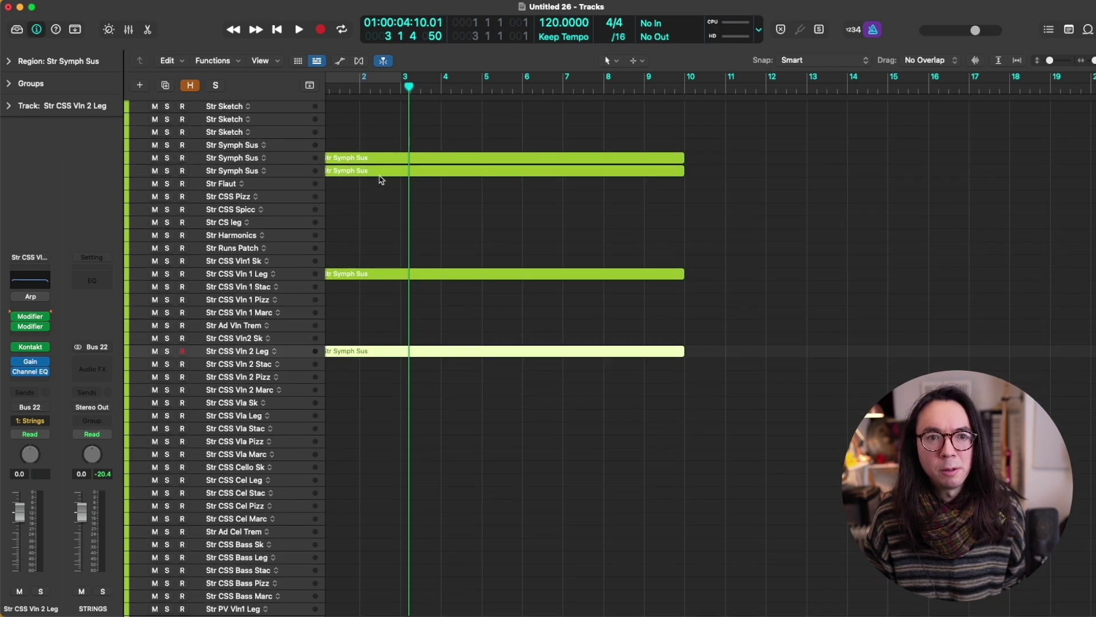
pyautogui.moveTo(382, 163); pyautogui.dragTo(384, 421)
pyautogui.press('super+Up')
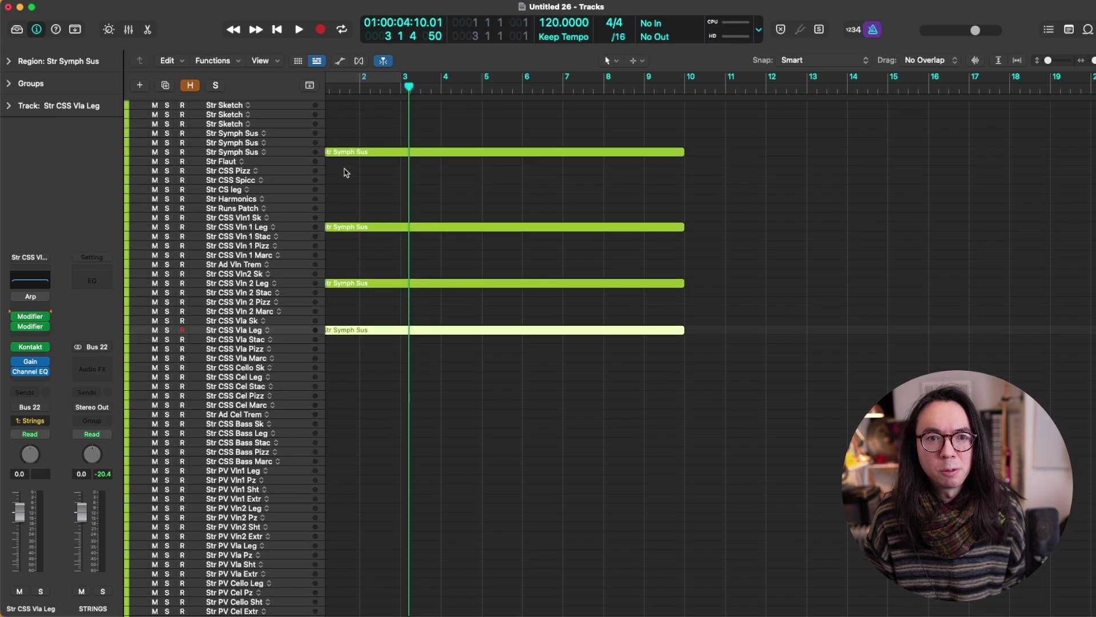
pyautogui.moveTo(360, 155); pyautogui.dragTo(369, 378)
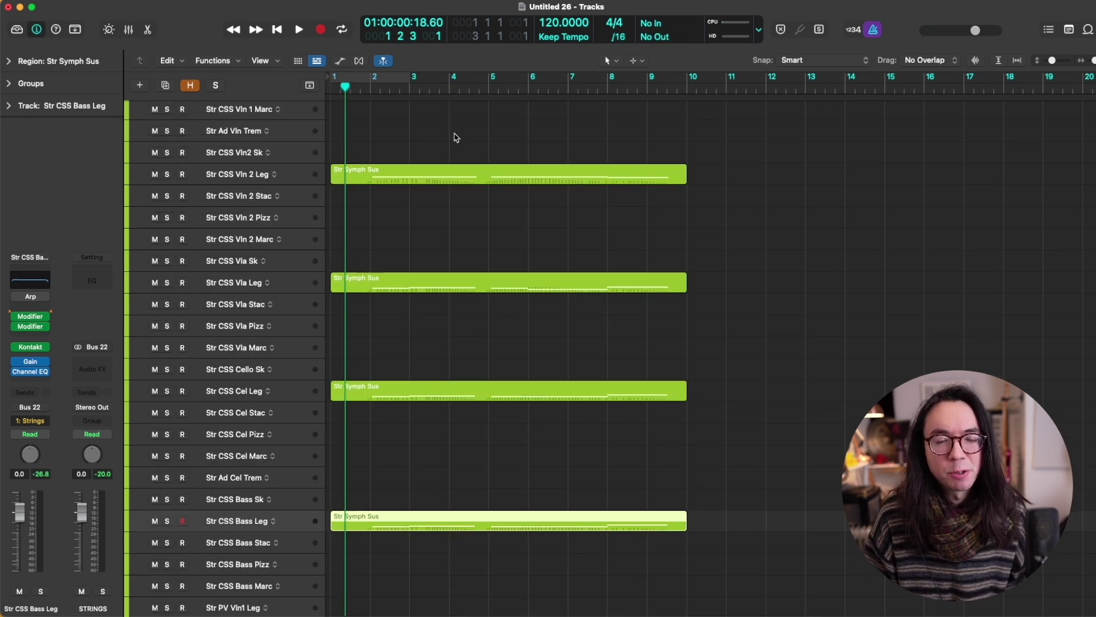
# Show only tracks with regions and name all five regions after their tracks.
pyautogui.press('super+Delete')
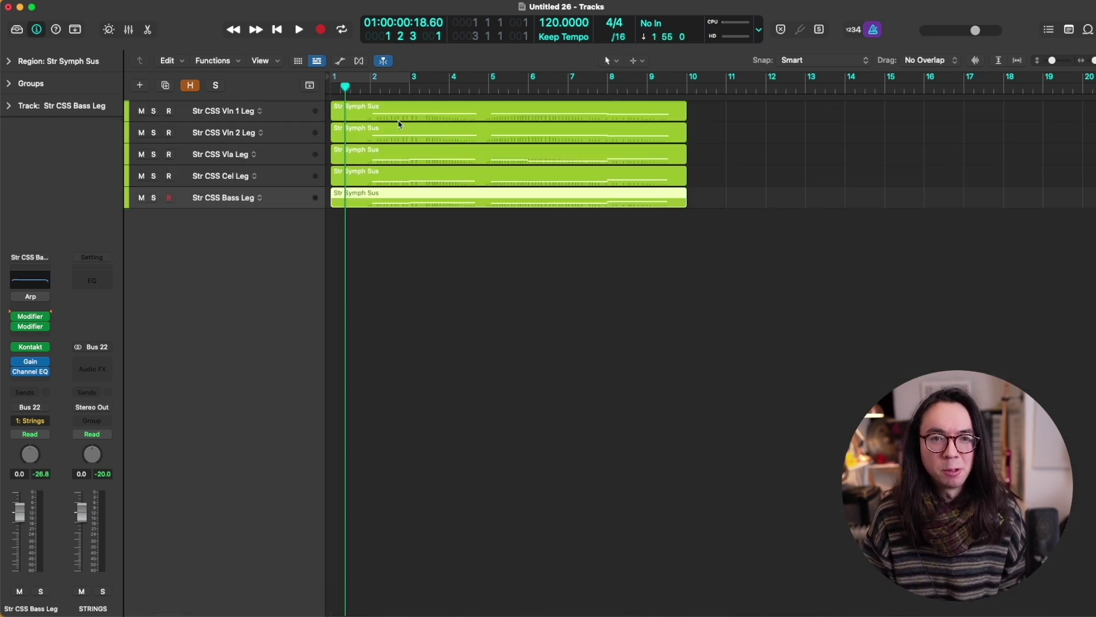
pyautogui.press('super+Down')
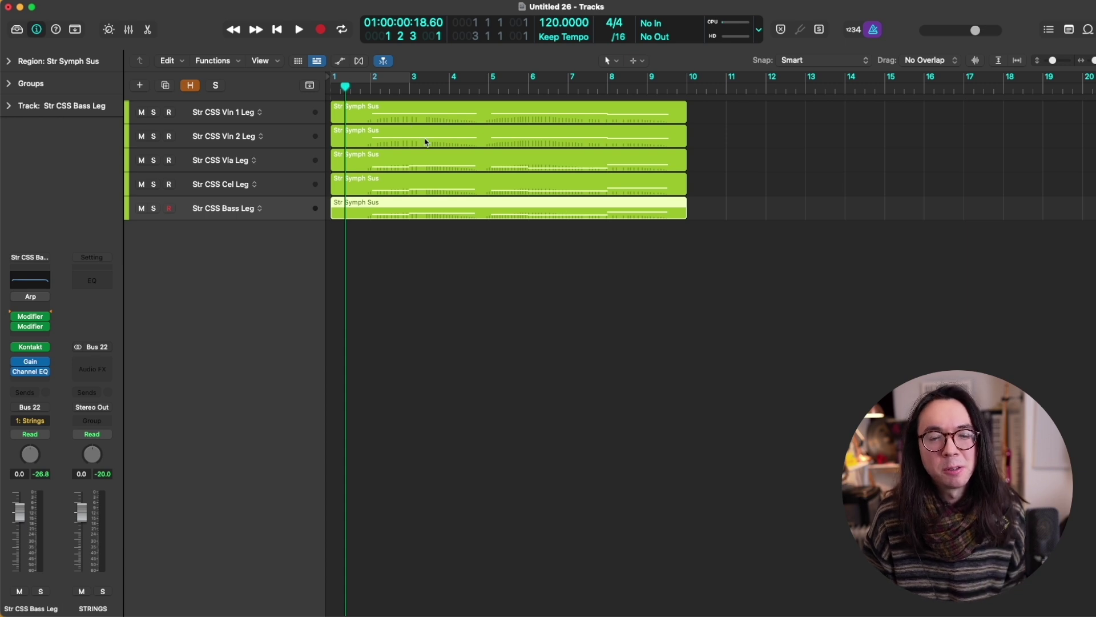
pyautogui.click(374, 79)
pyautogui.press('super+Down')
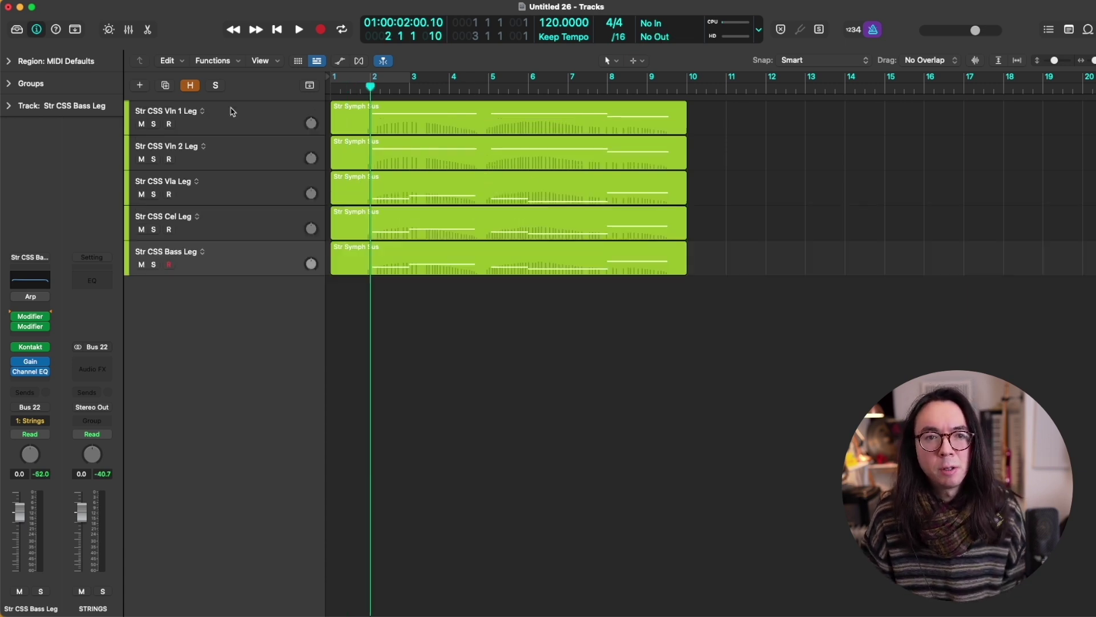
pyautogui.click(260, 130)
pyautogui.keyDown('shift'); pyautogui.click(268, 267); pyautogui.keyUp('shift')
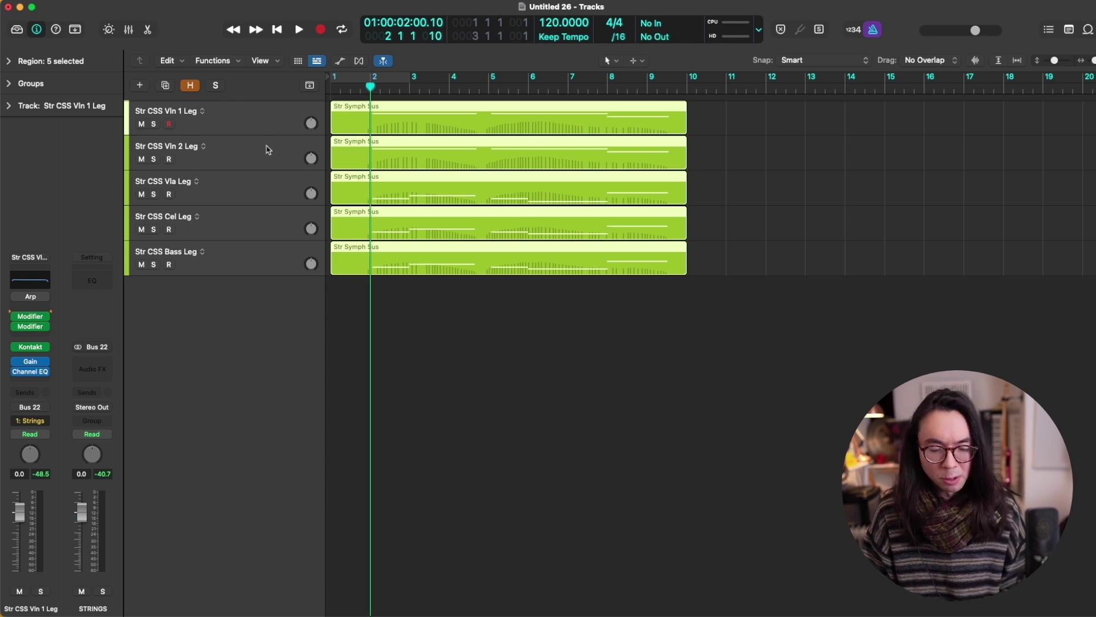
pyautogui.hotkey('alt', 'shift', 'n')
# Play back the split string parts, stop, and select the Str CSS Vln 2 Leg region.
pyautogui.press('space')
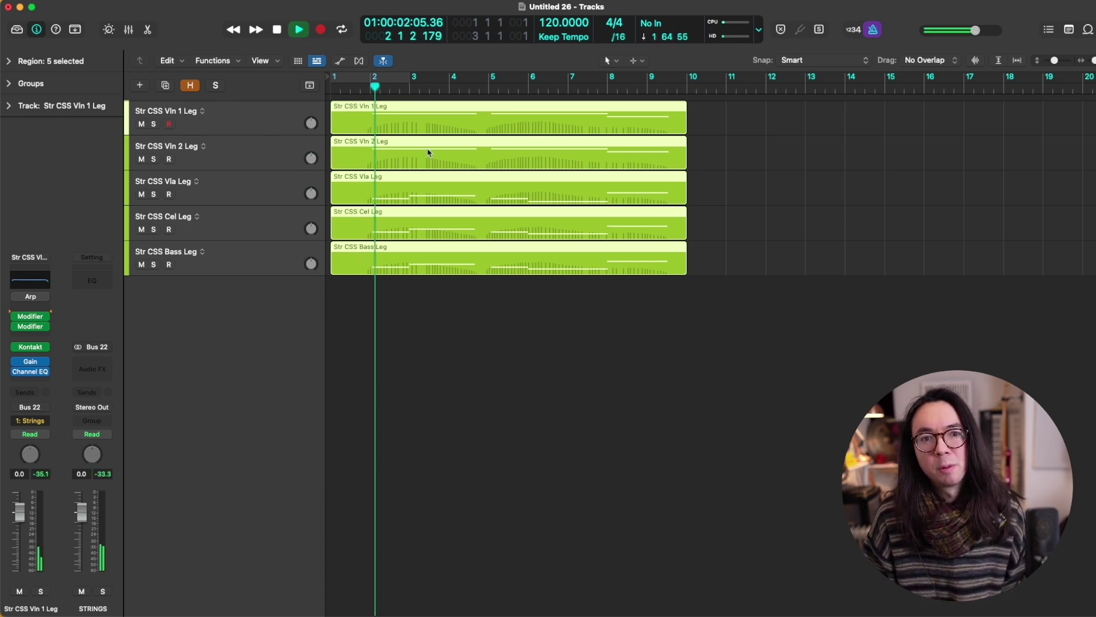
pyautogui.press('super+Down')
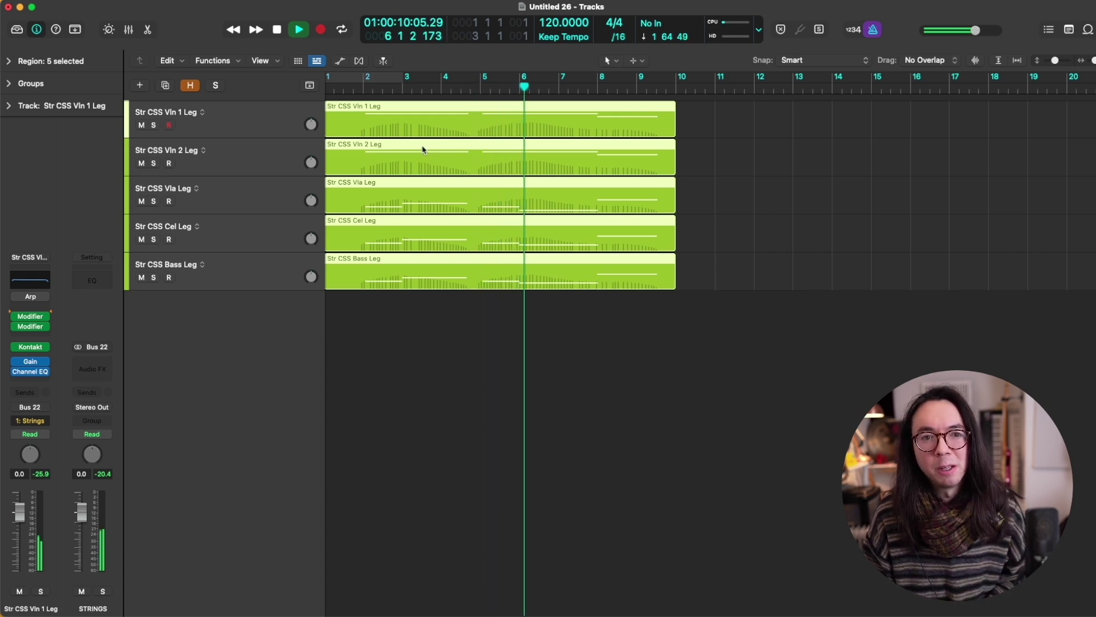
pyautogui.press('space')
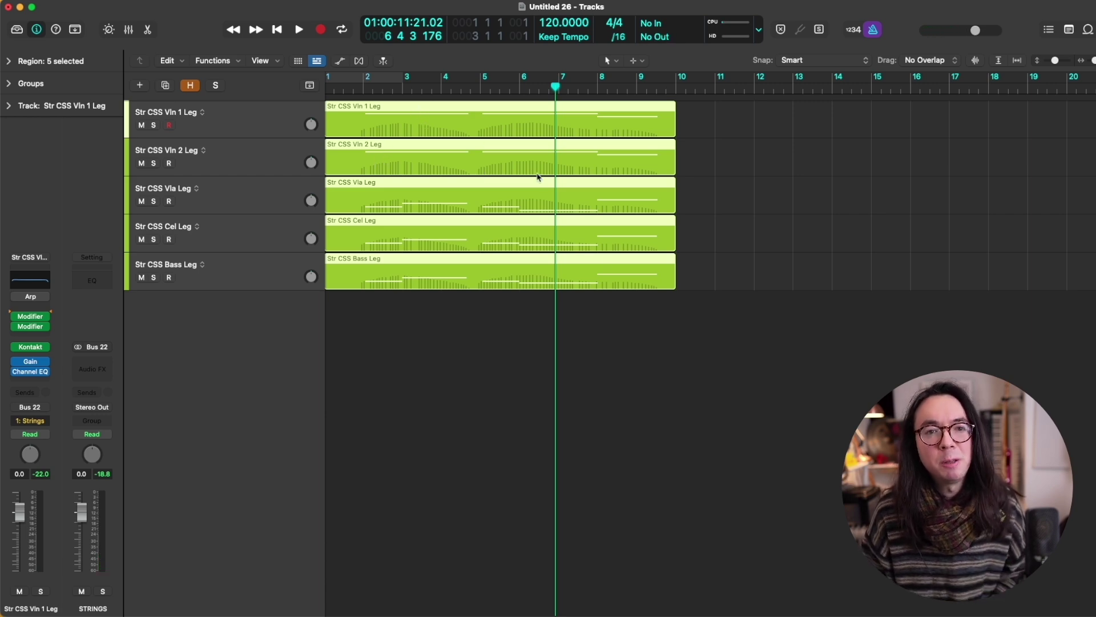
pyautogui.click(560, 291)
pyautogui.click(440, 158)
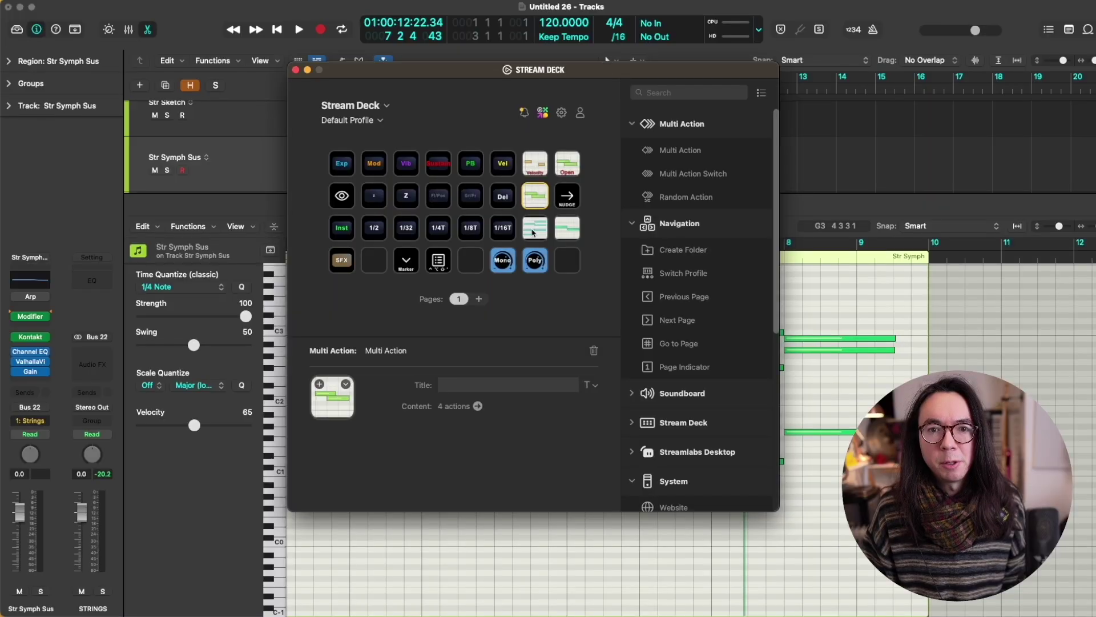
# Review the multi-action's first five System Hotkey steps, including Set MIDI Channel to Voice Number.
pyautogui.doubleClick(531, 234)
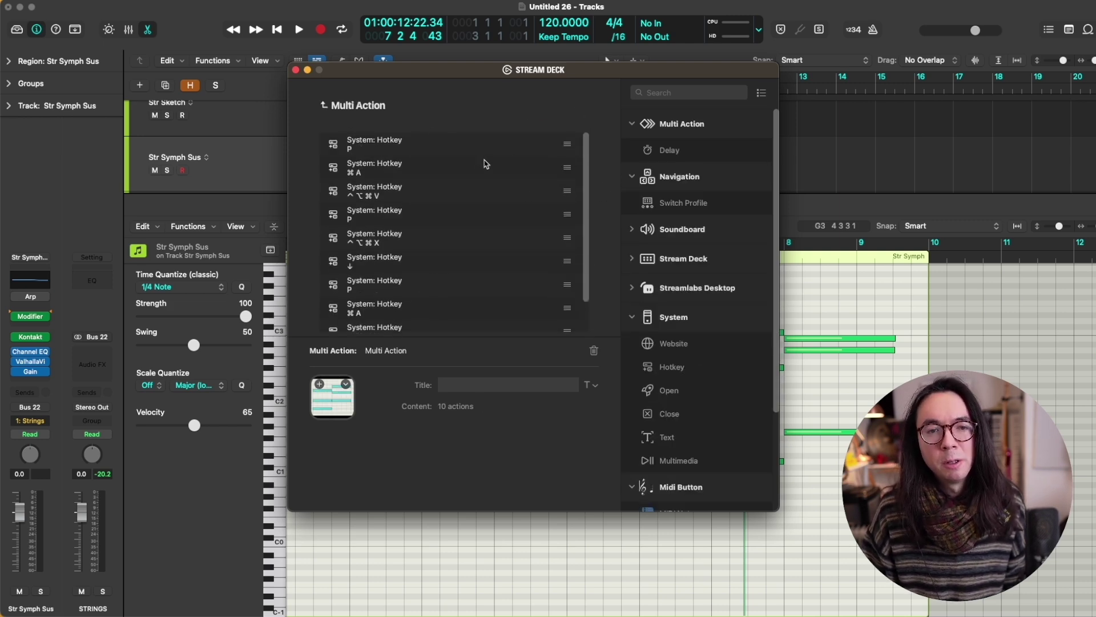
pyautogui.click(436, 150)
pyautogui.click(394, 173)
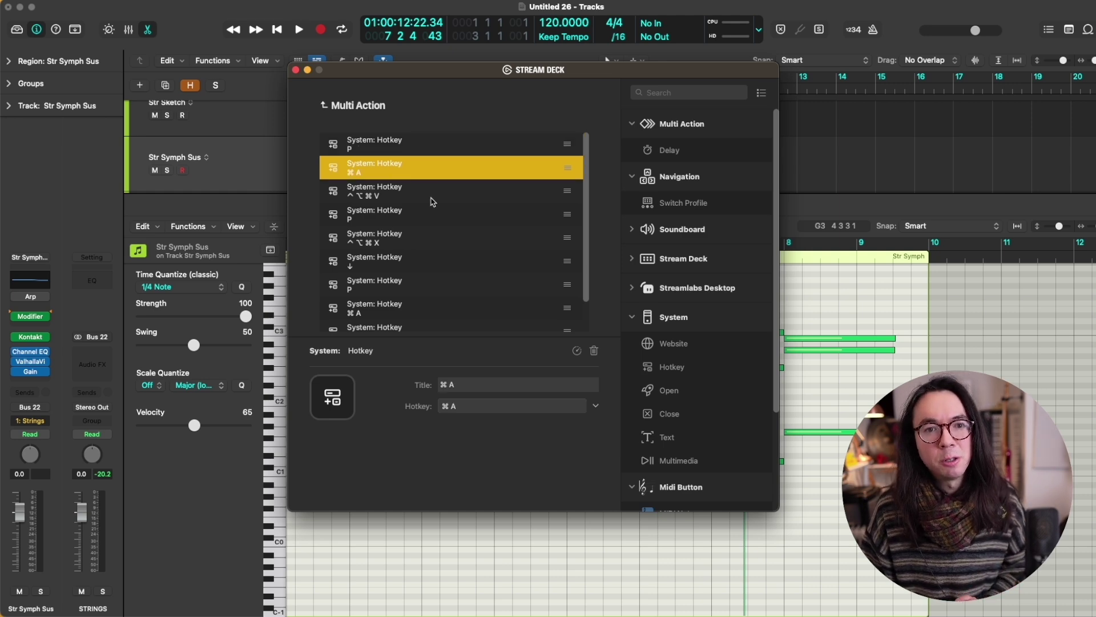
pyautogui.click(369, 197)
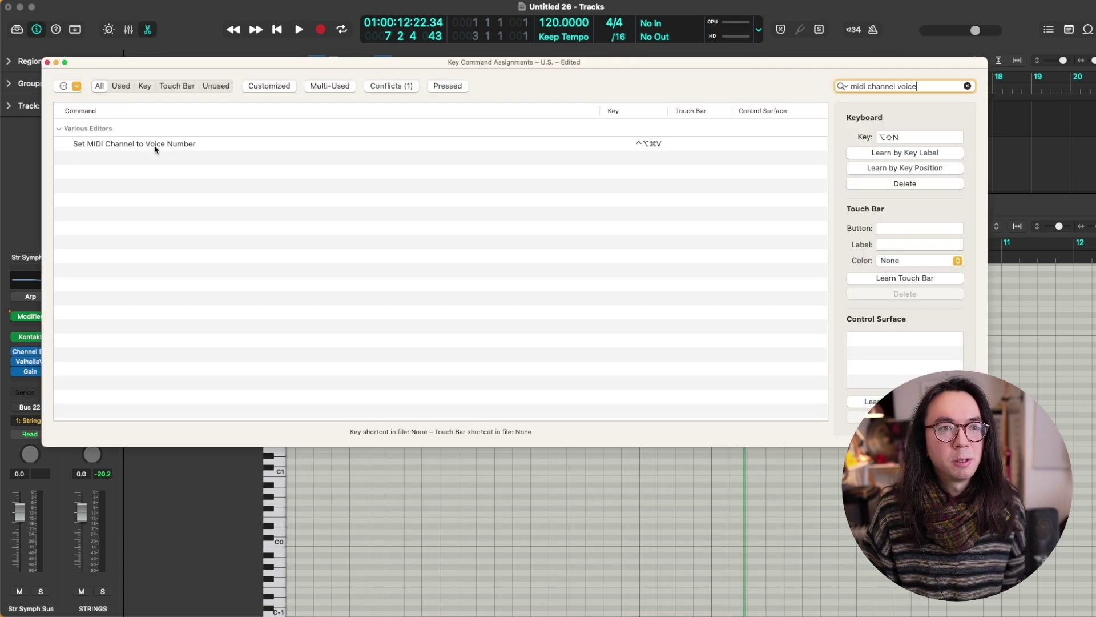
pyautogui.click(132, 144)
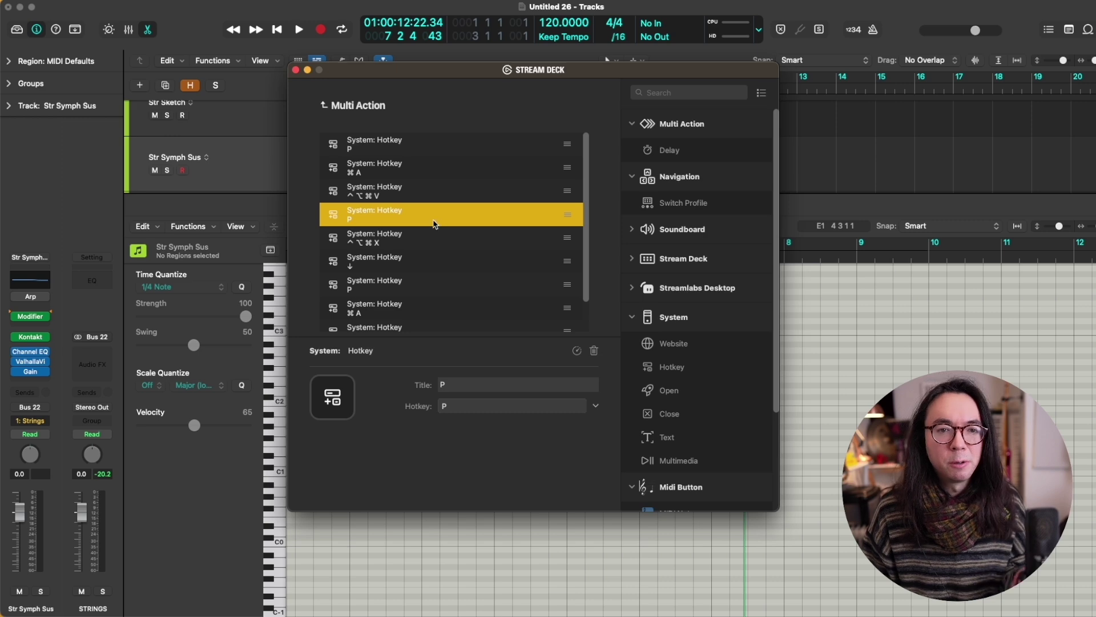
pyautogui.click(444, 244)
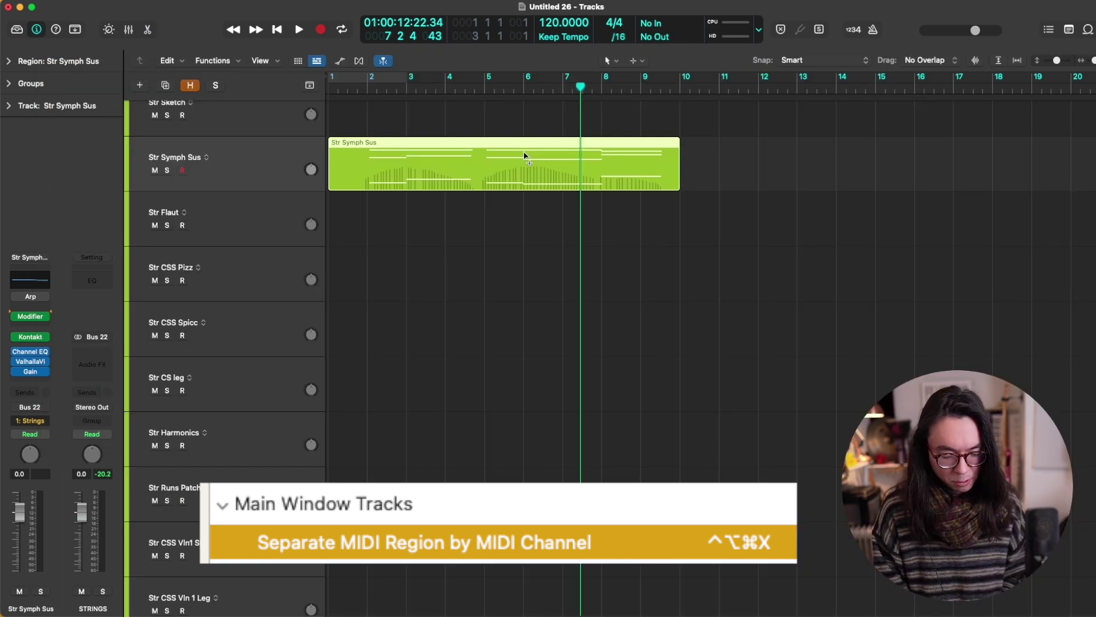
# Separate the chord region by MIDI channel into three regions and check their notes in the Piano Roll.
pyautogui.press('ctrl+alt+super+x')
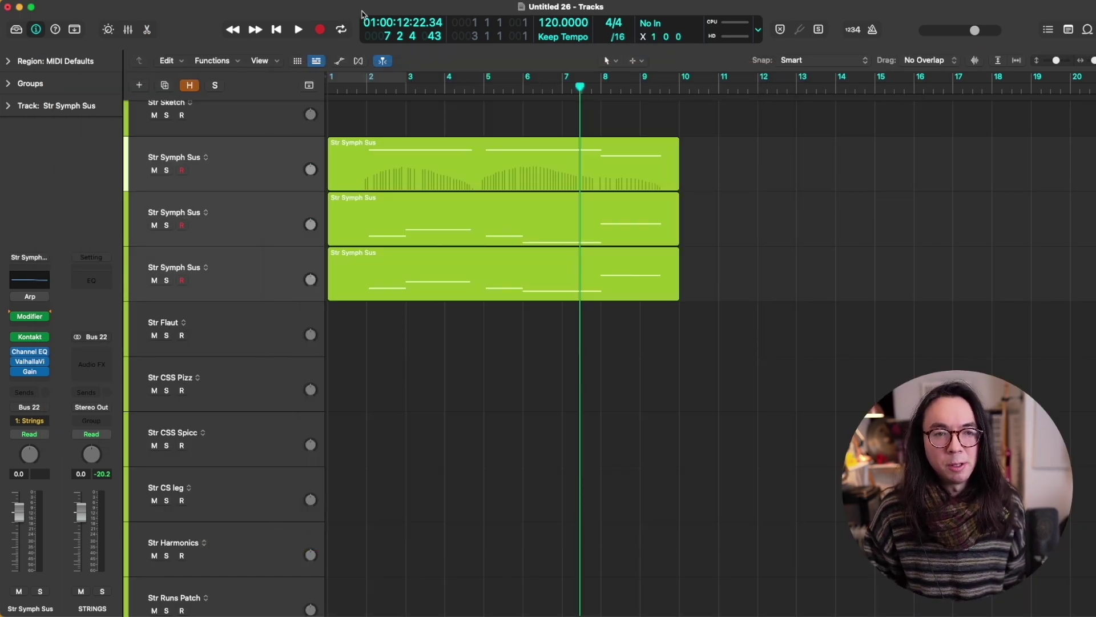
pyautogui.press('super+a')
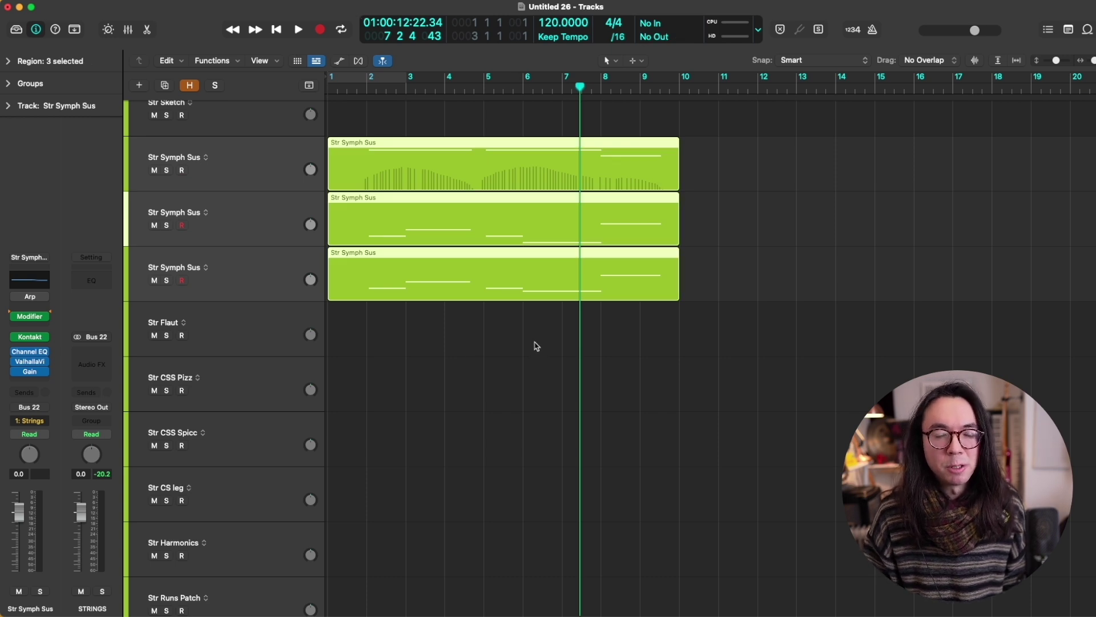
pyautogui.doubleClick(506, 296)
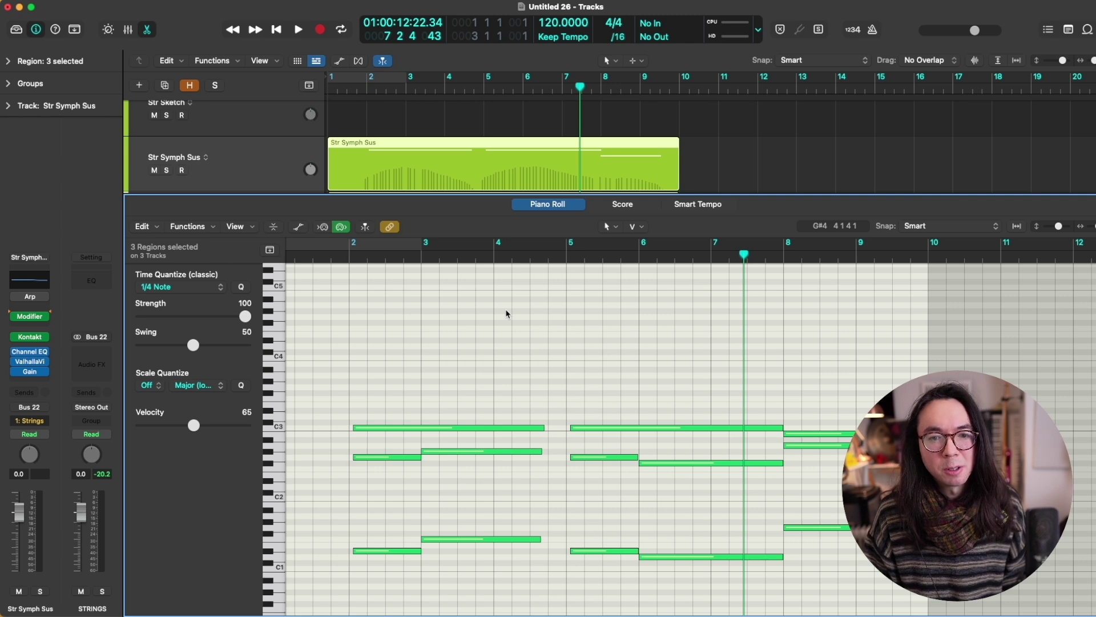
pyautogui.press('super+a')
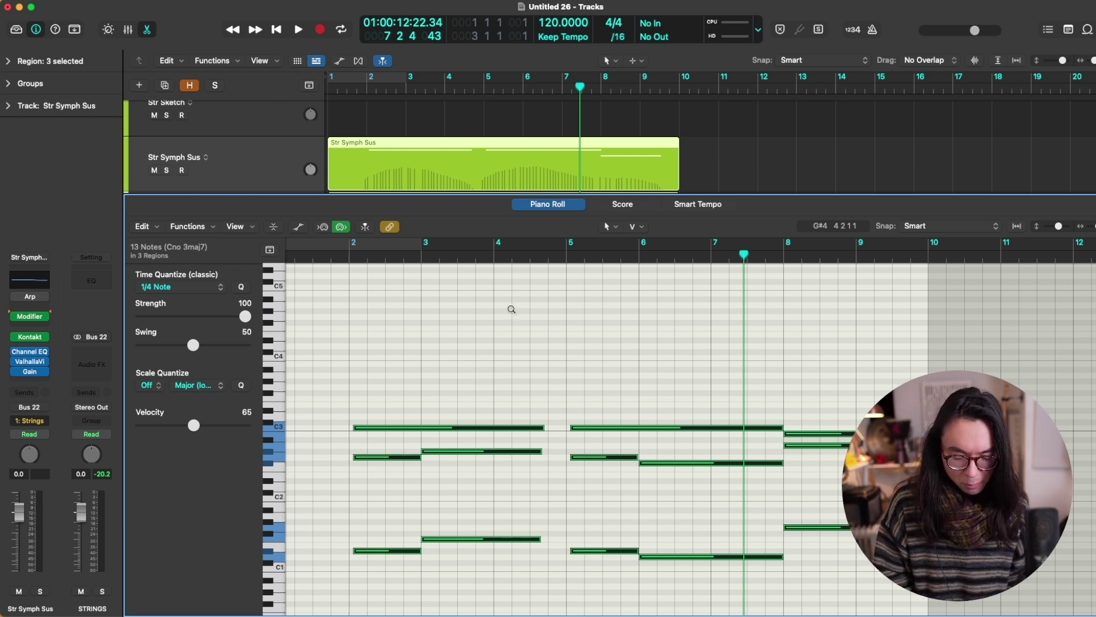
pyautogui.press('super')
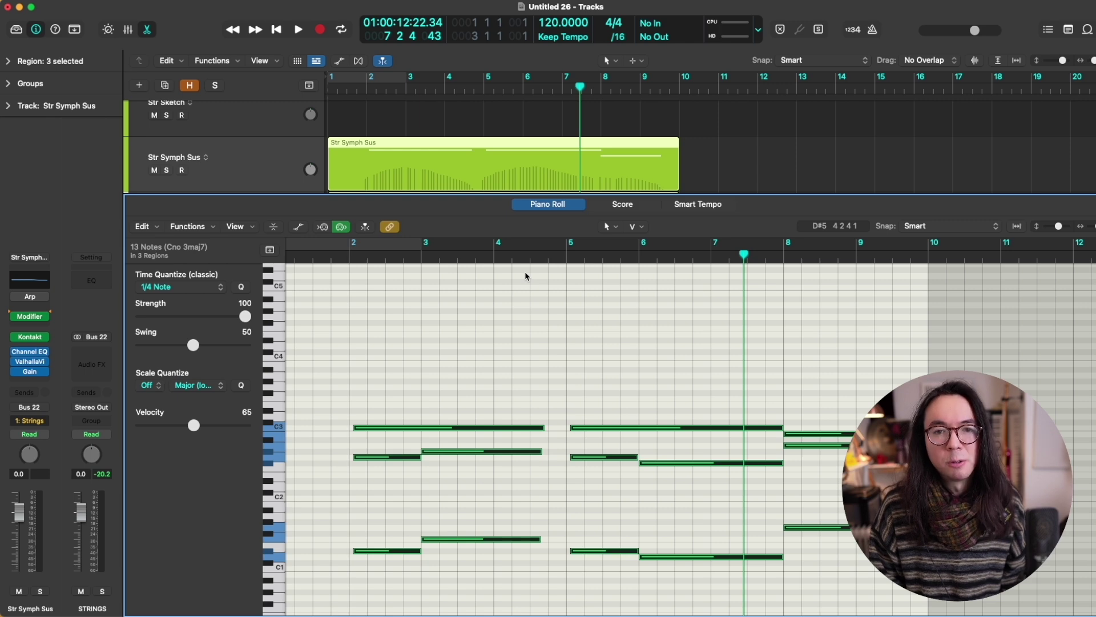
pyautogui.press('e')
pyautogui.click(598, 311)
pyautogui.scroll(-3, 597, 310)
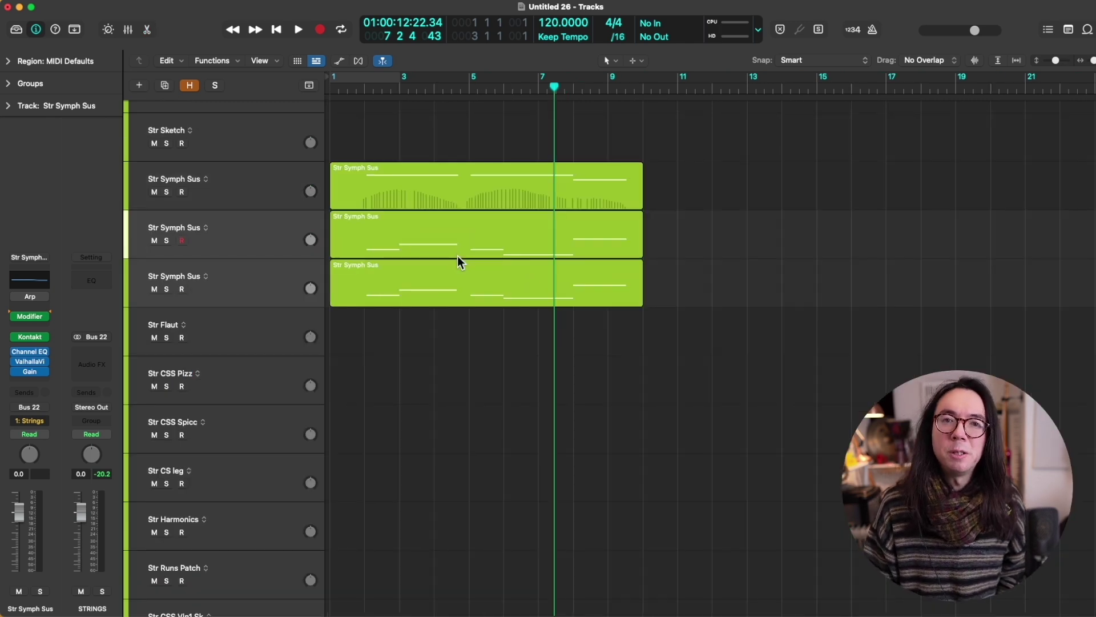